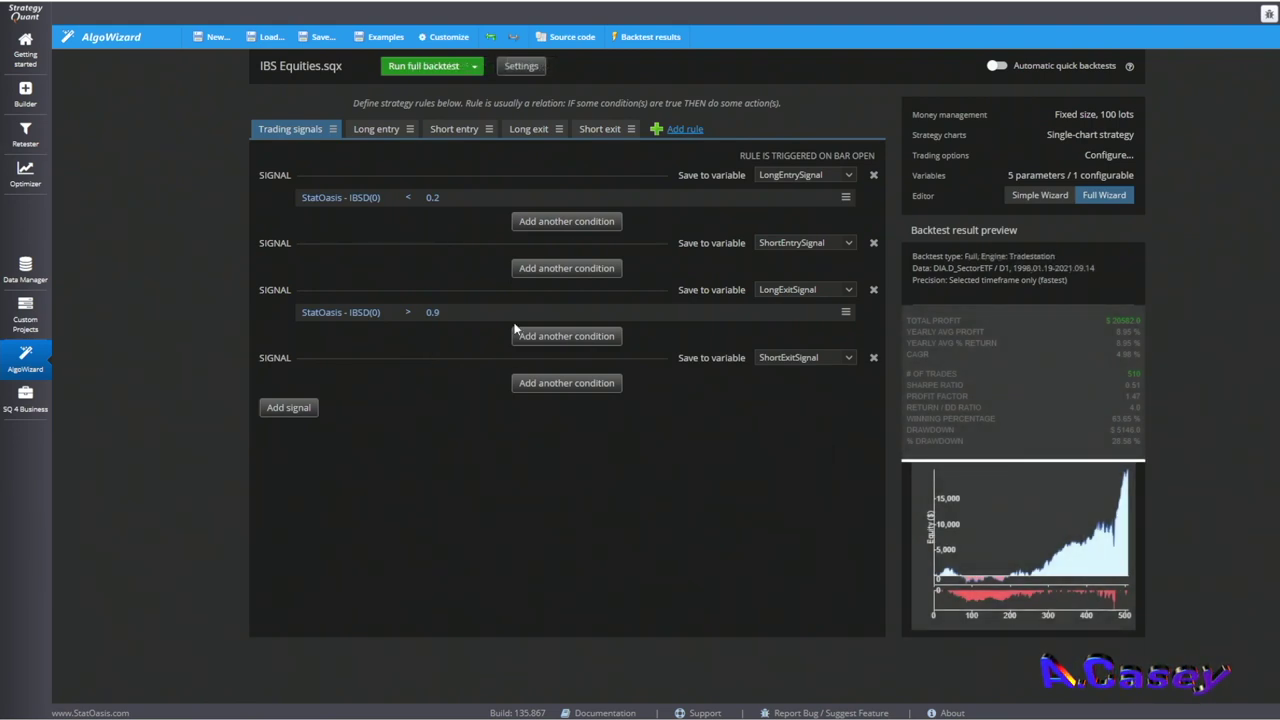
Open the full backtest results and scroll down to the Monthly Performance table
{"action": "left_click", "coordinate": [1090, 535]}
{"action": "scroll", "coordinate": [965, 514], "scroll_direction": "down", "scroll_amount": 1}
{"action": "scroll", "coordinate": [965, 514], "scroll_direction": "down", "scroll_amount": 3}
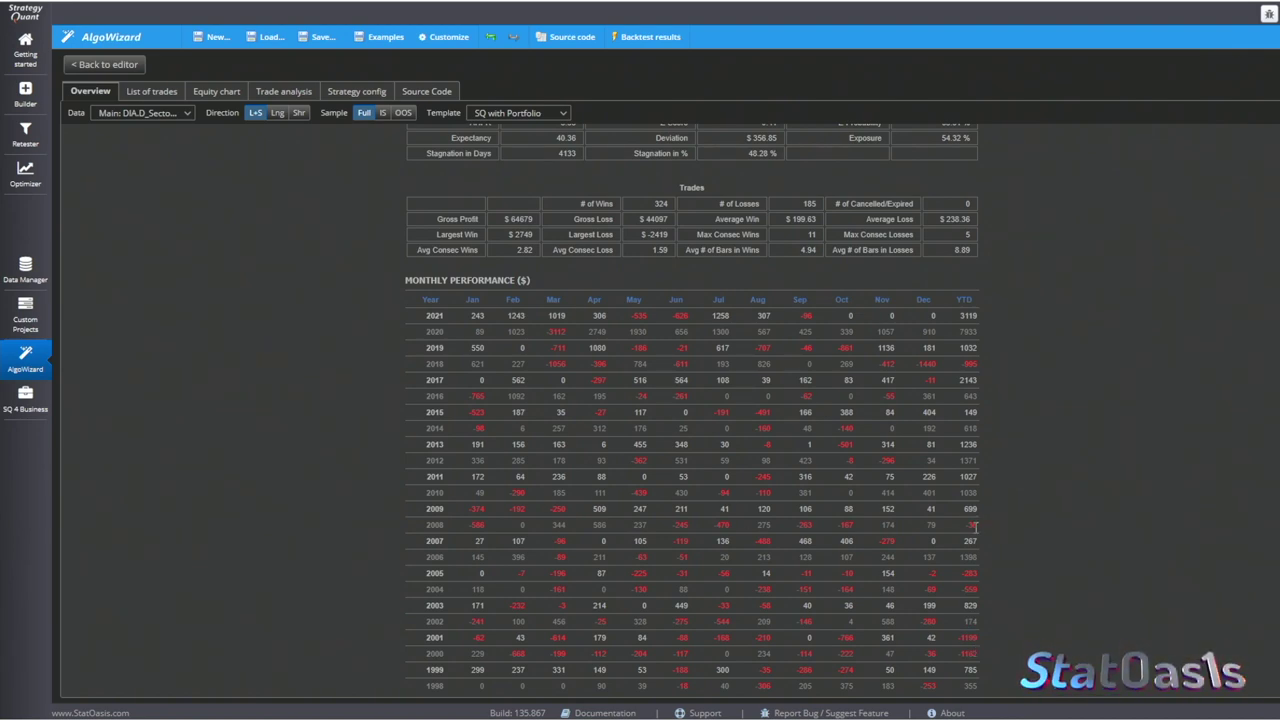
Highlight the monthly rows and the 2021 year-to-date profit, then go to the Retester results
{"action": "mouse_move", "coordinate": [977, 524]}
{"action": "left_mouse_down"}
{"action": "mouse_move", "coordinate": [975, 700]}
{"action": "mouse_move", "coordinate": [972, 524]}
{"action": "left_mouse_up"}
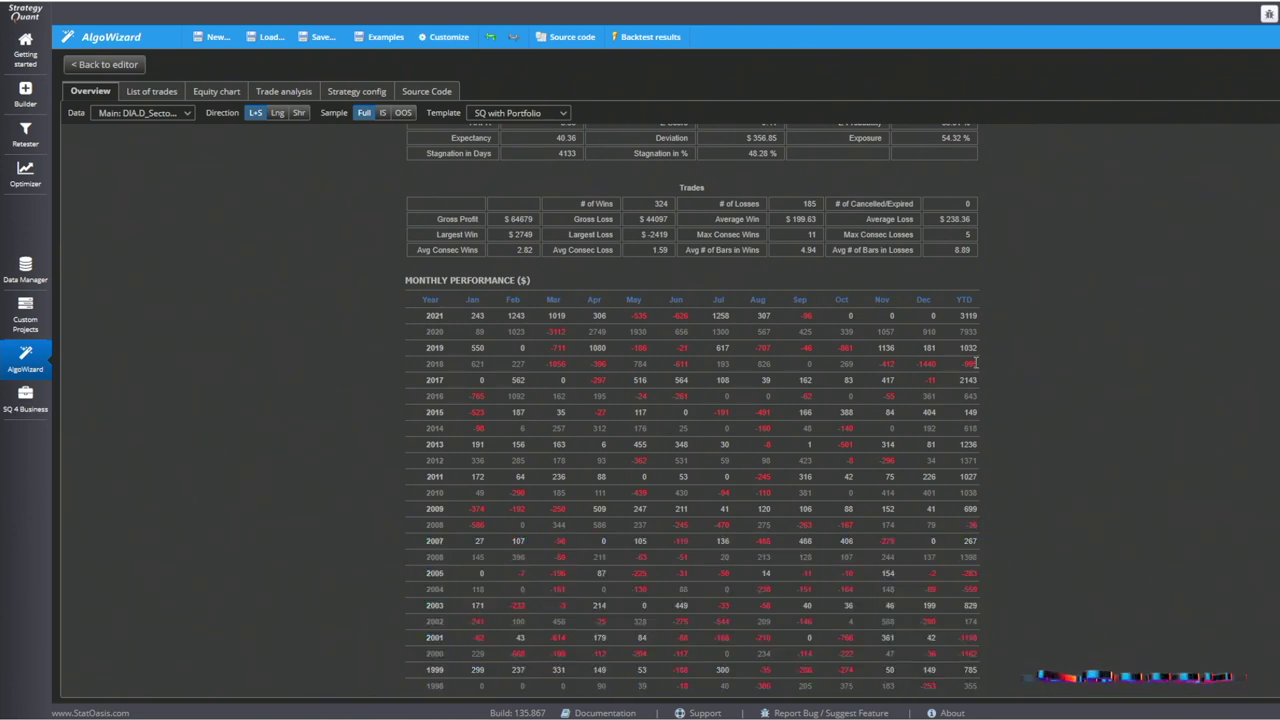
{"action": "left_click", "coordinate": [963, 314]}
{"action": "key", "text": "ctrl+a"}
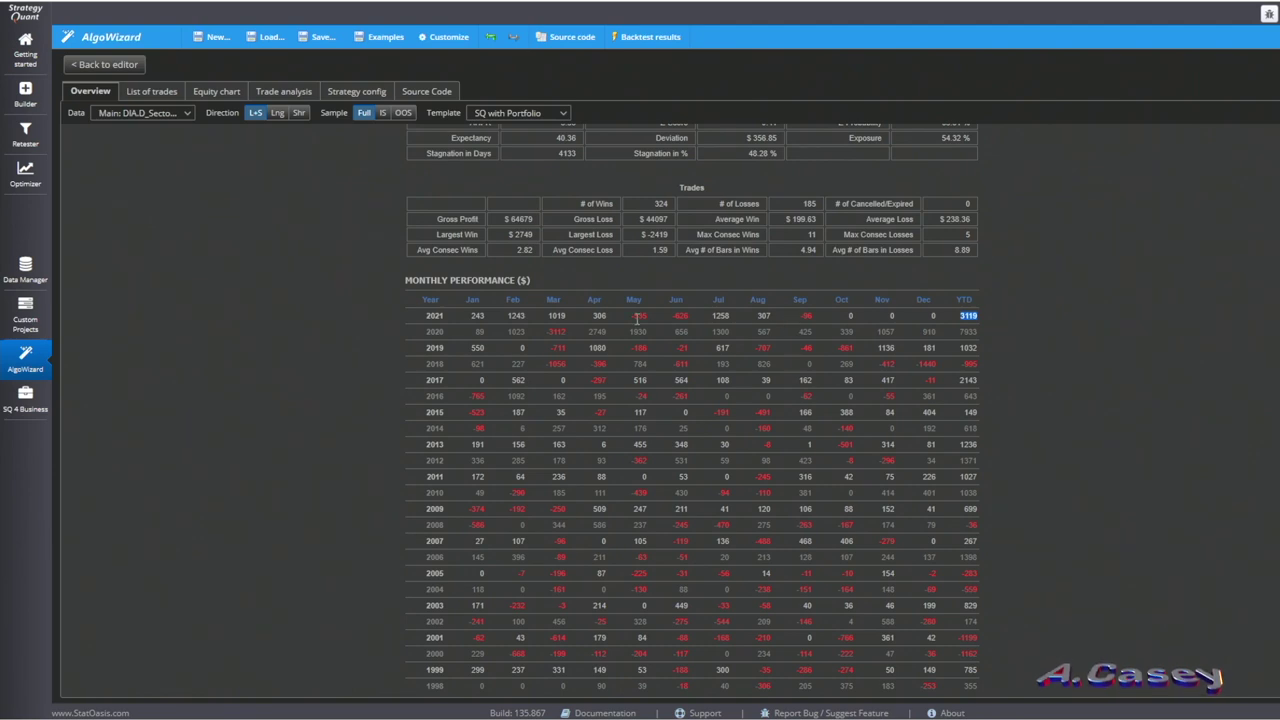
{"action": "left_click", "coordinate": [812, 314]}
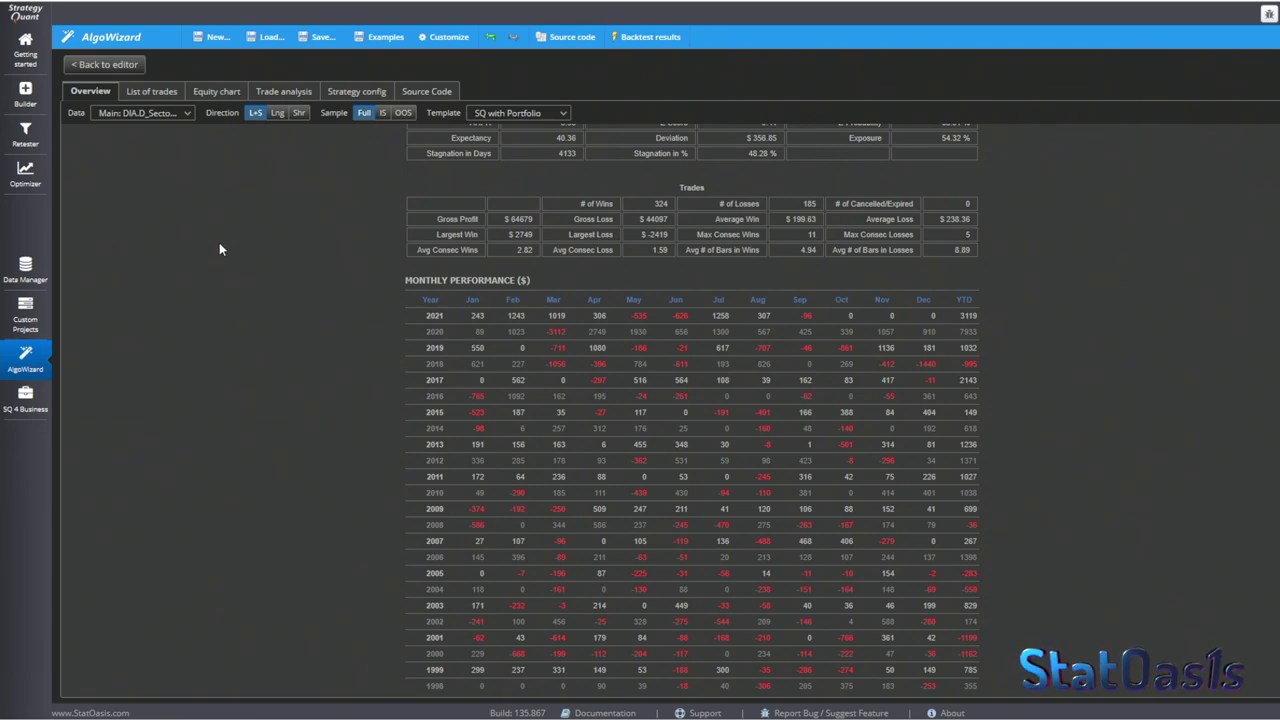
{"action": "left_click", "coordinate": [25, 135]}
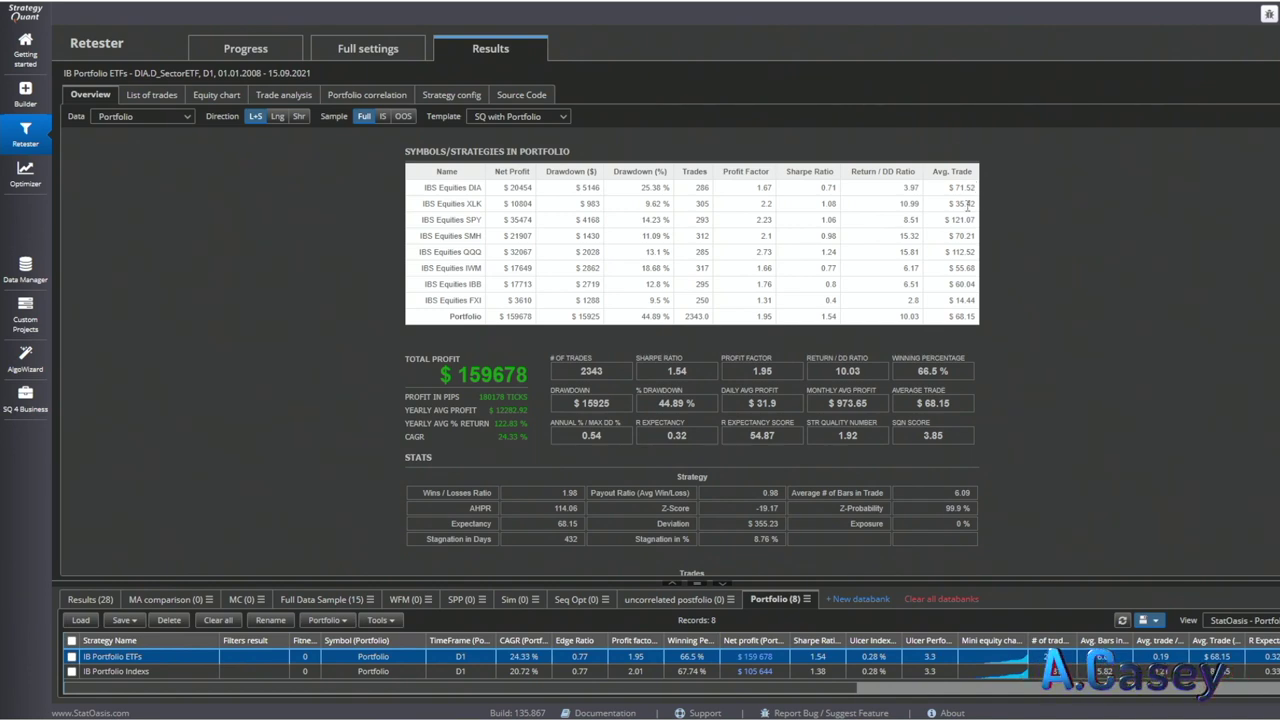
Highlight the average trade values of FXI (14.44) and SPY (121) in the databank
{"action": "double_click", "coordinate": [966, 299]}
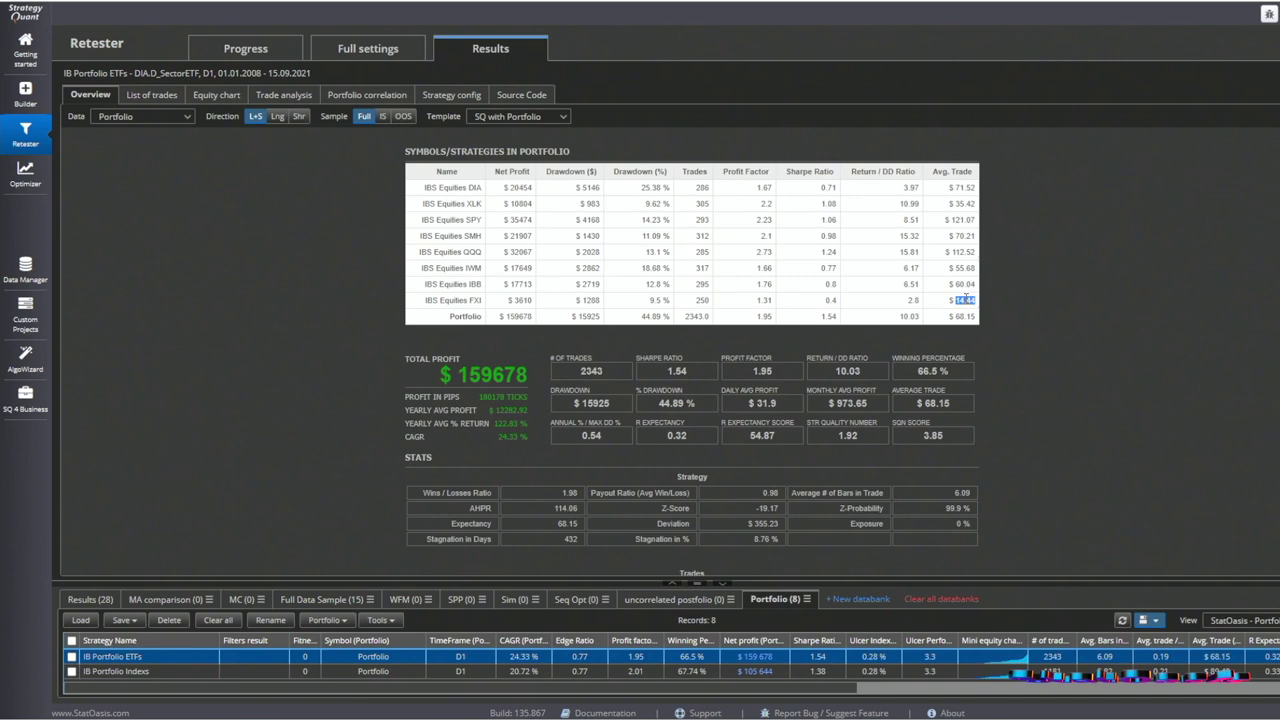
{"action": "left_click", "coordinate": [970, 298]}
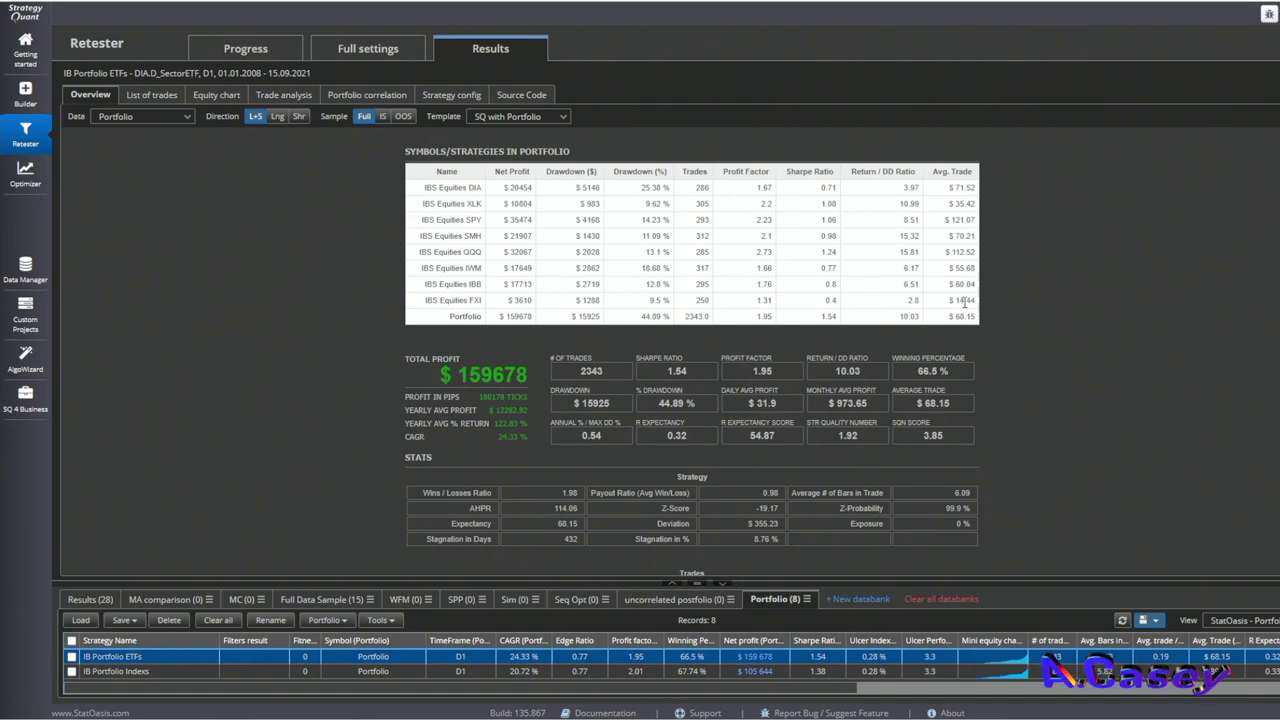
{"action": "left_click_drag", "start_coordinate": [965, 300], "coordinate": [953, 300]}
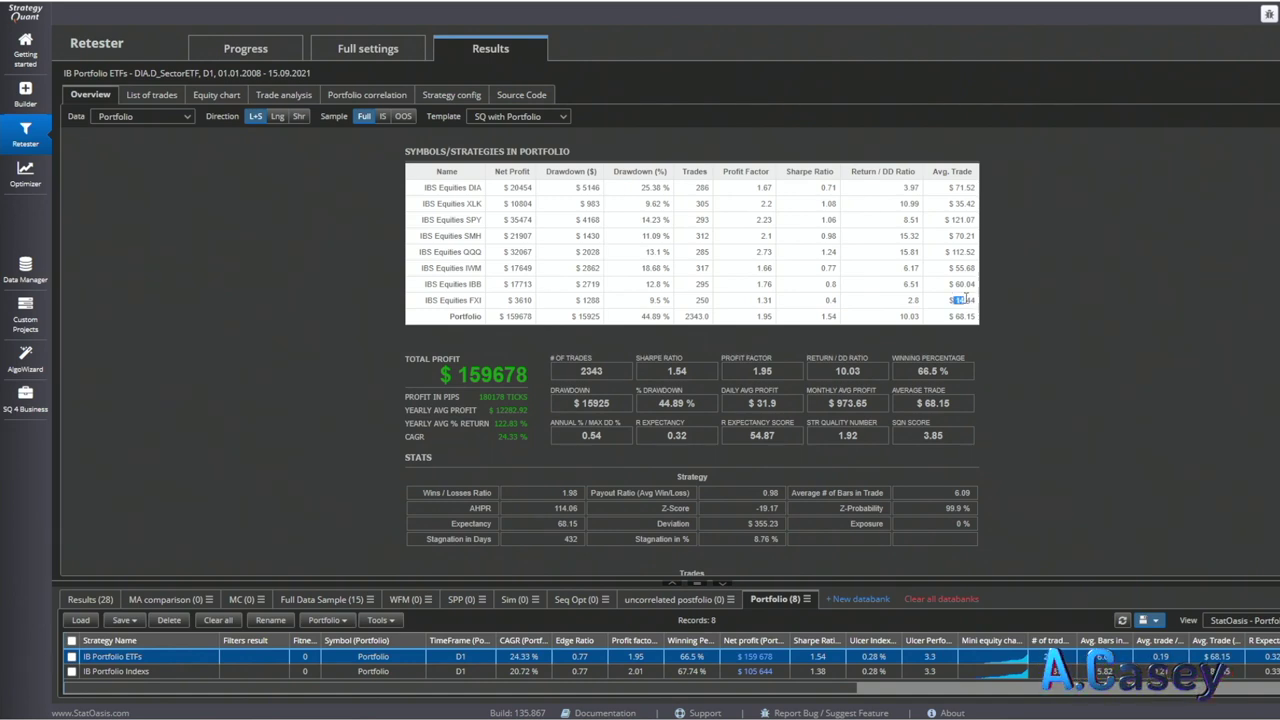
{"action": "left_click", "coordinate": [956, 217]}
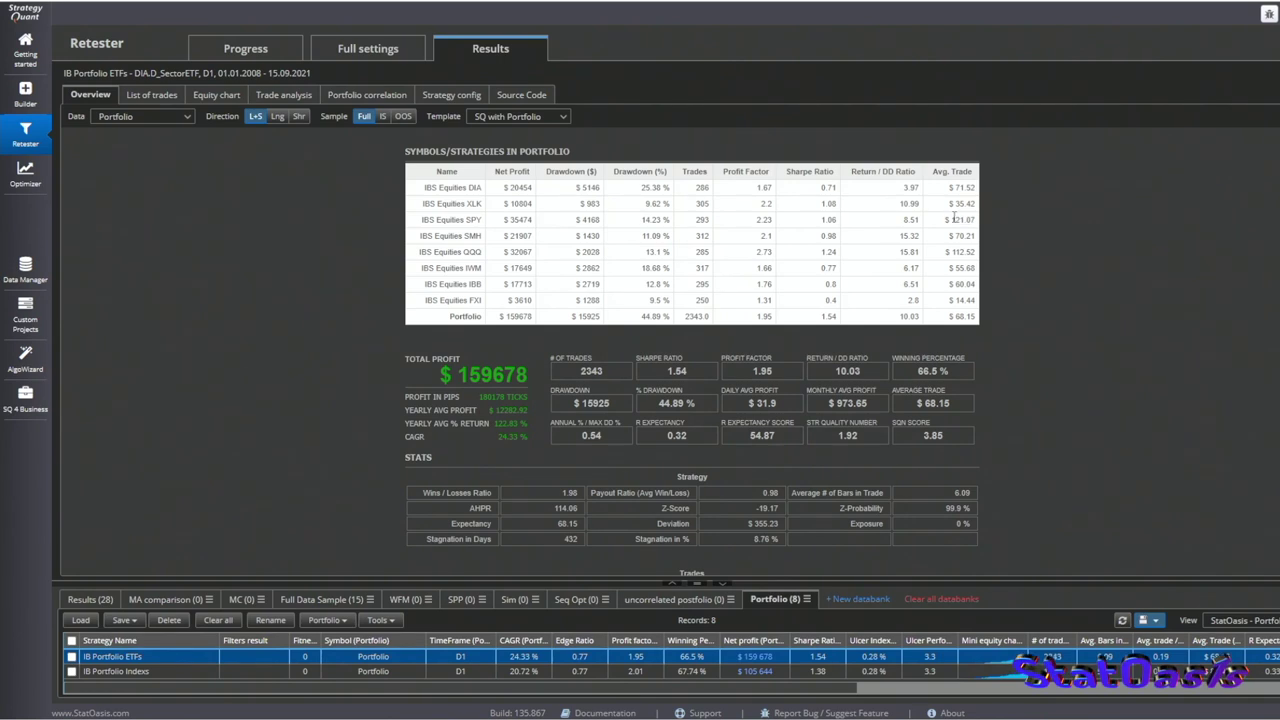
{"action": "left_click_drag", "start_coordinate": [953, 217], "coordinate": [965, 218]}
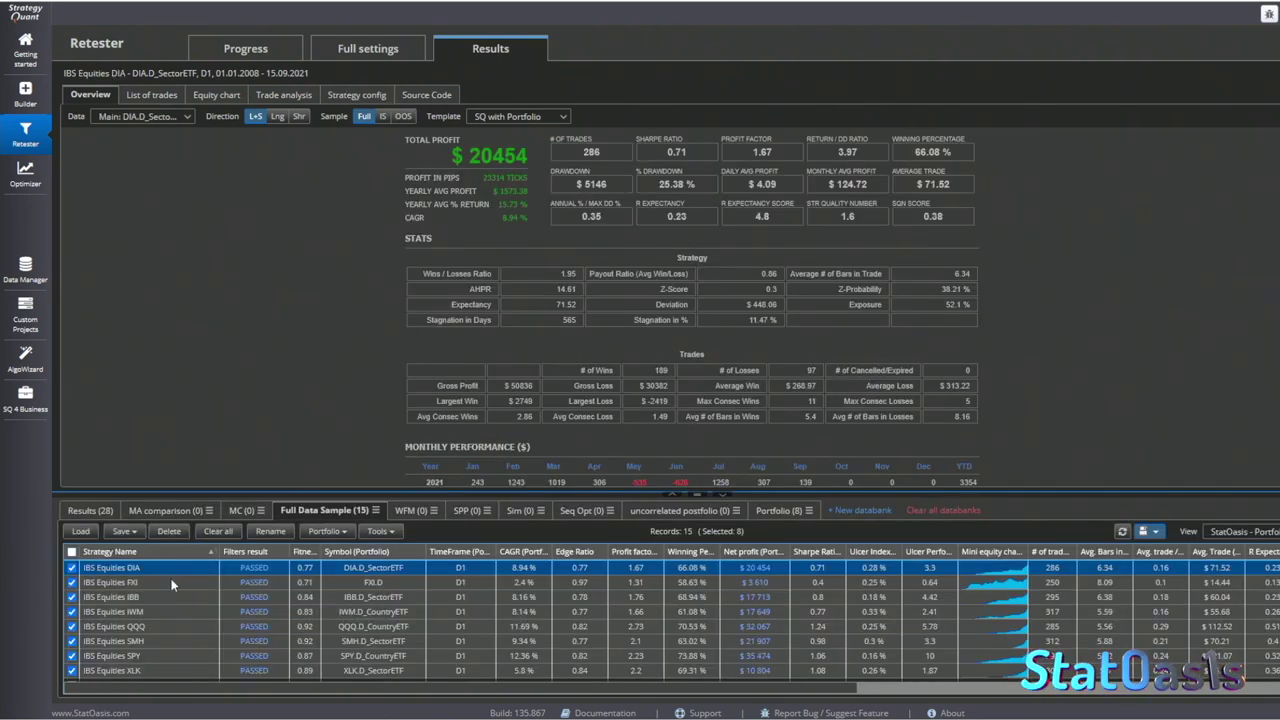
Review the stats of the FXI, IBB, IWM, QQQ, SMH, XLK and DIA strategies
{"action": "left_click", "coordinate": [171, 583]}
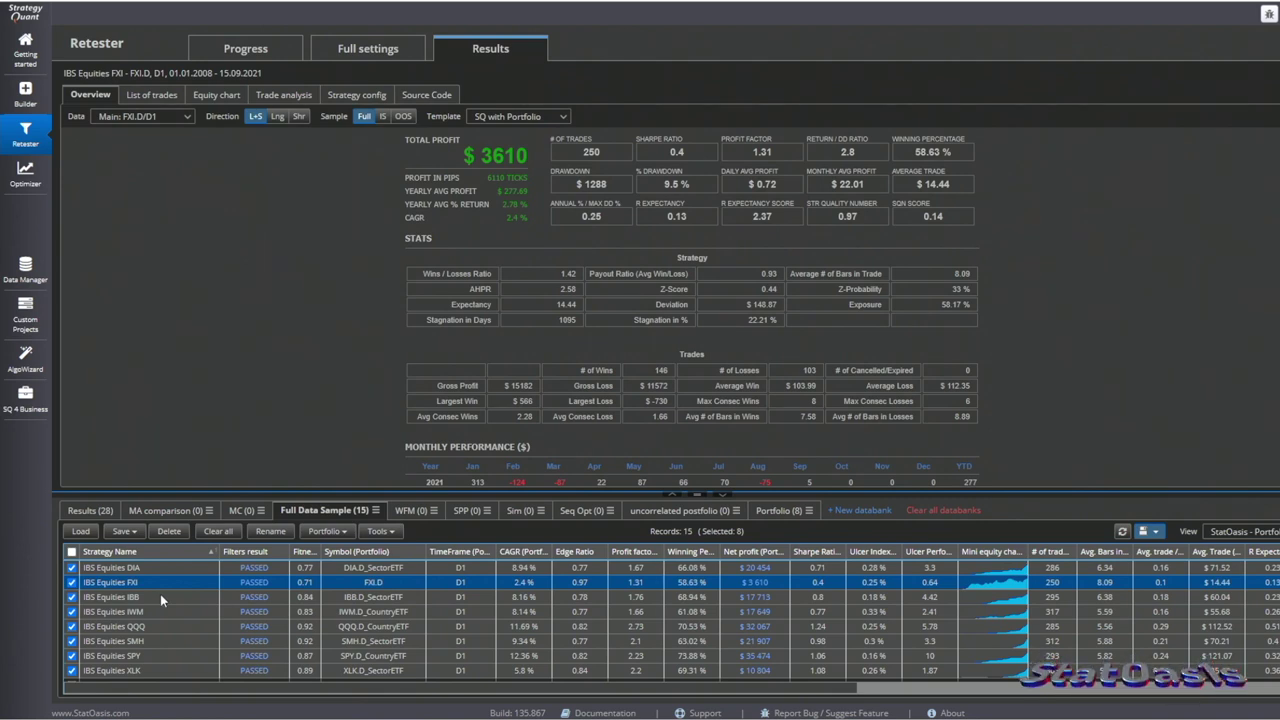
{"action": "left_click", "coordinate": [160, 594]}
{"action": "left_click", "coordinate": [157, 611]}
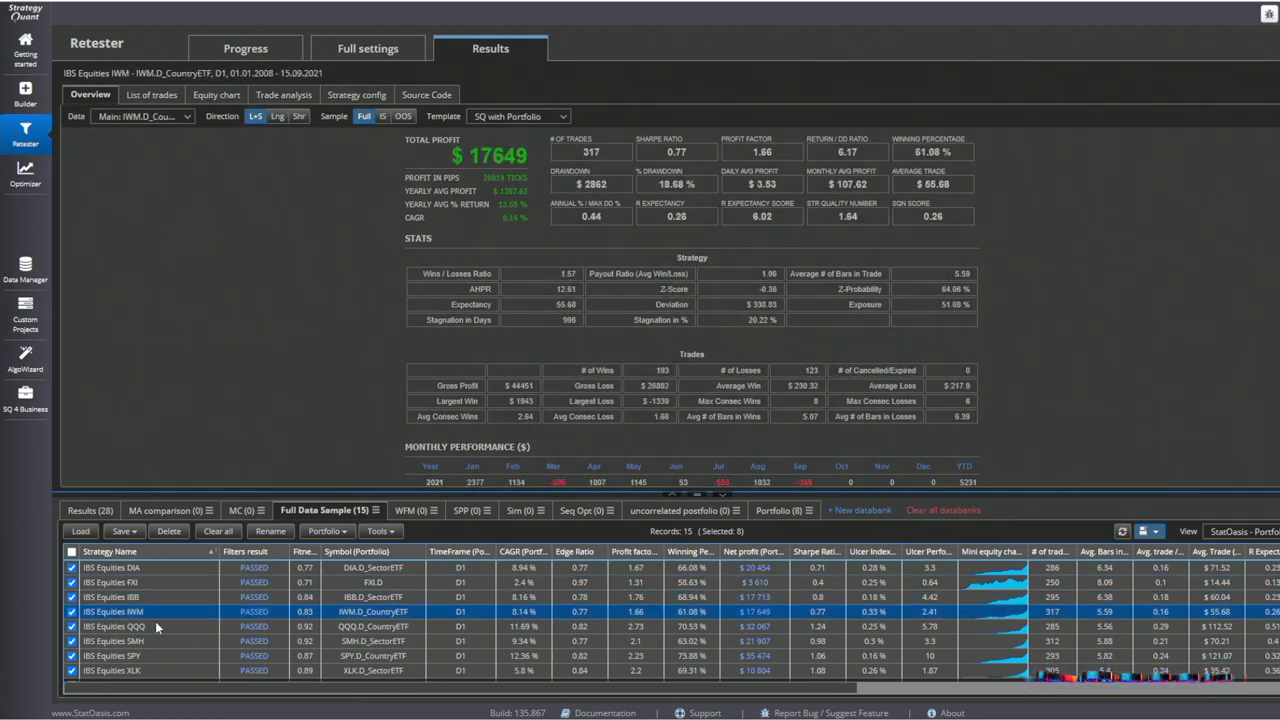
{"action": "left_click", "coordinate": [157, 623]}
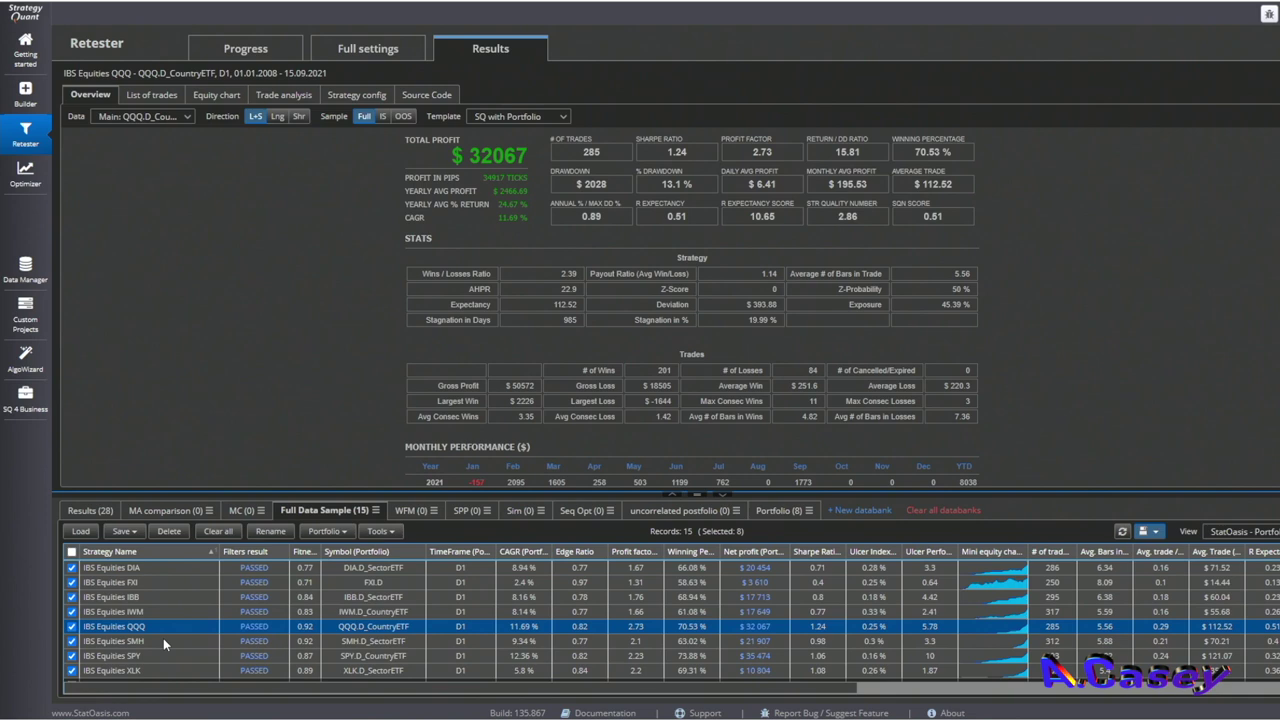
{"action": "left_click", "coordinate": [163, 641]}
{"action": "left_click", "coordinate": [166, 671]}
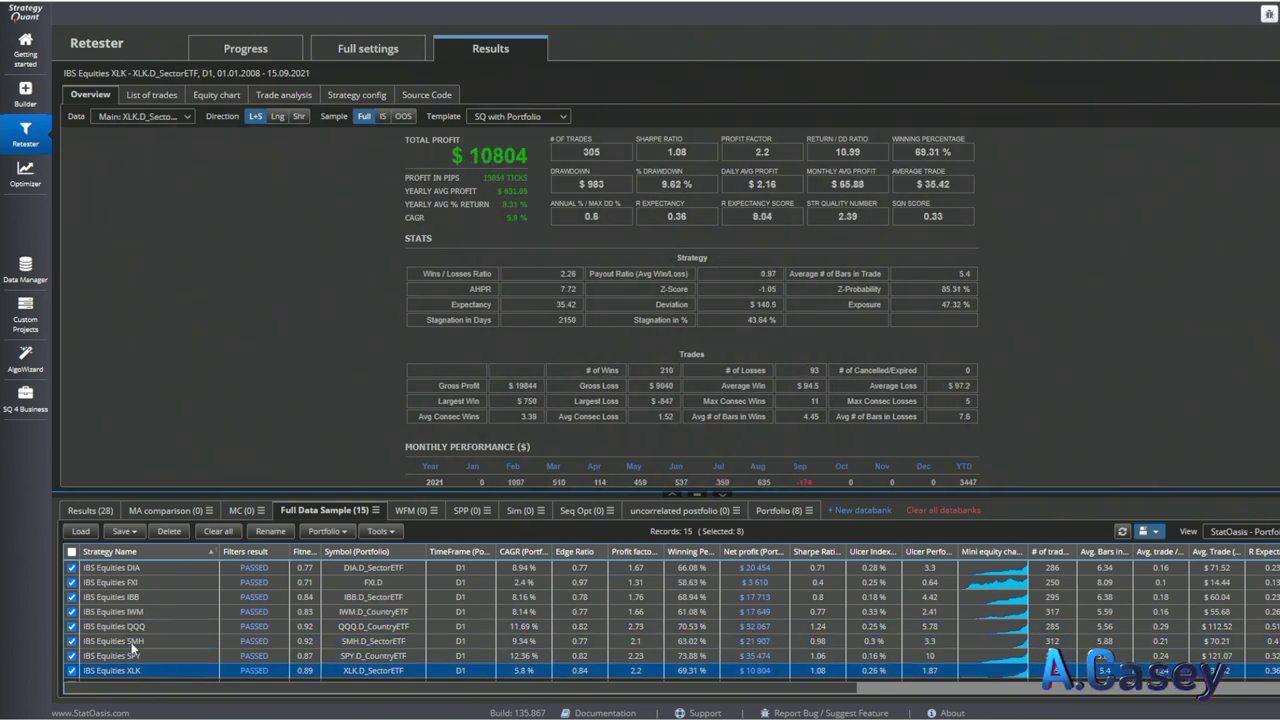
{"action": "left_click", "coordinate": [155, 566]}
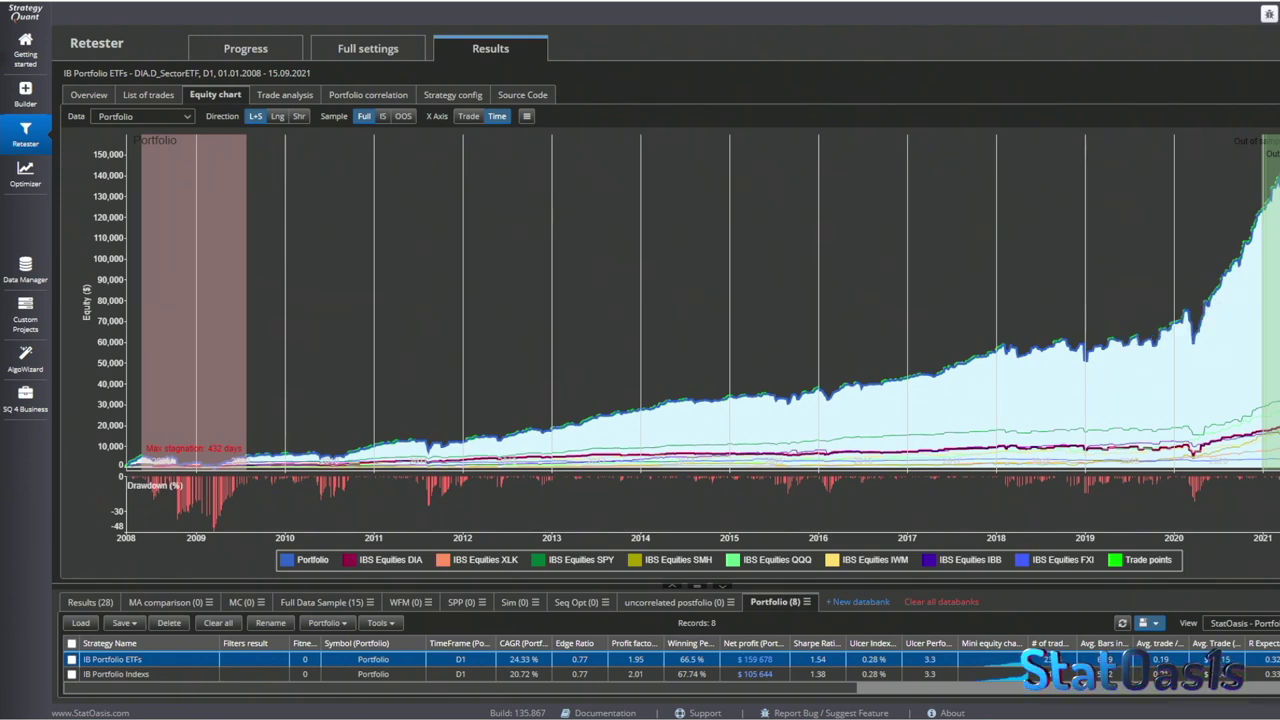
Check the Overview monthly performance, highlighting the Sep 2021 profit of 1540, then open Trade analysis
{"action": "mouse_move", "coordinate": [1226, 290]}
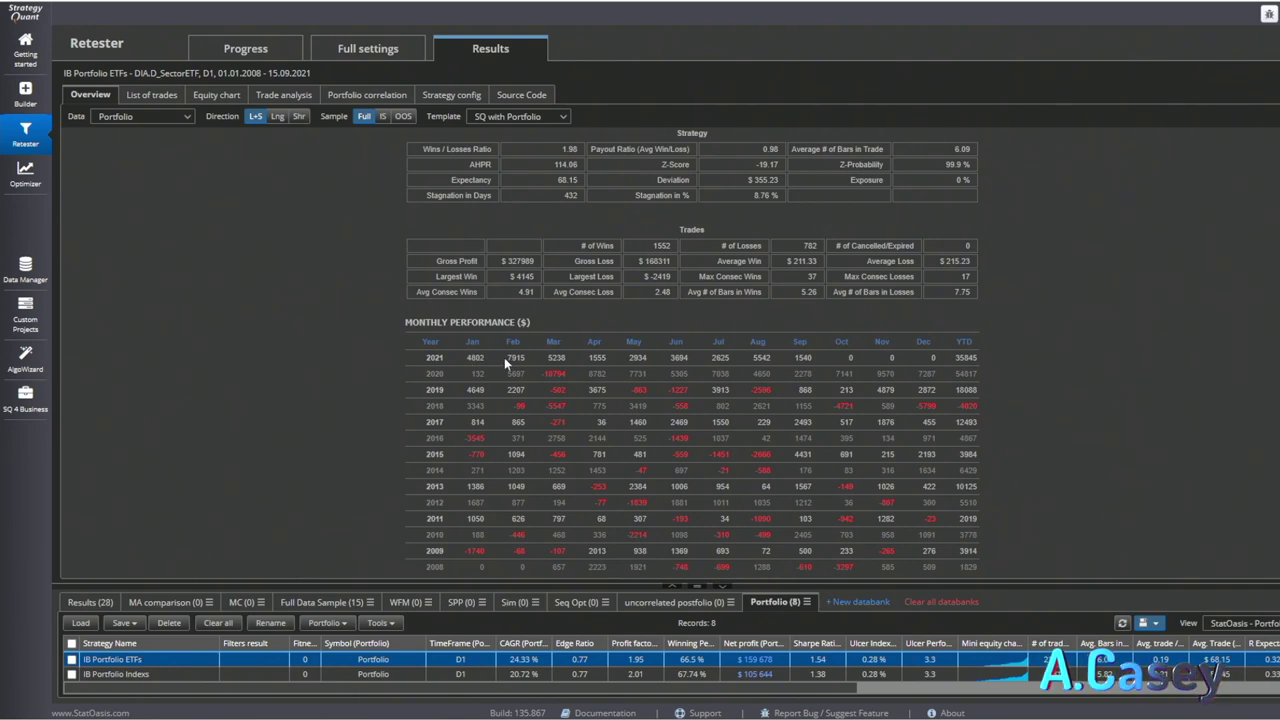
{"action": "double_click", "coordinate": [808, 357]}
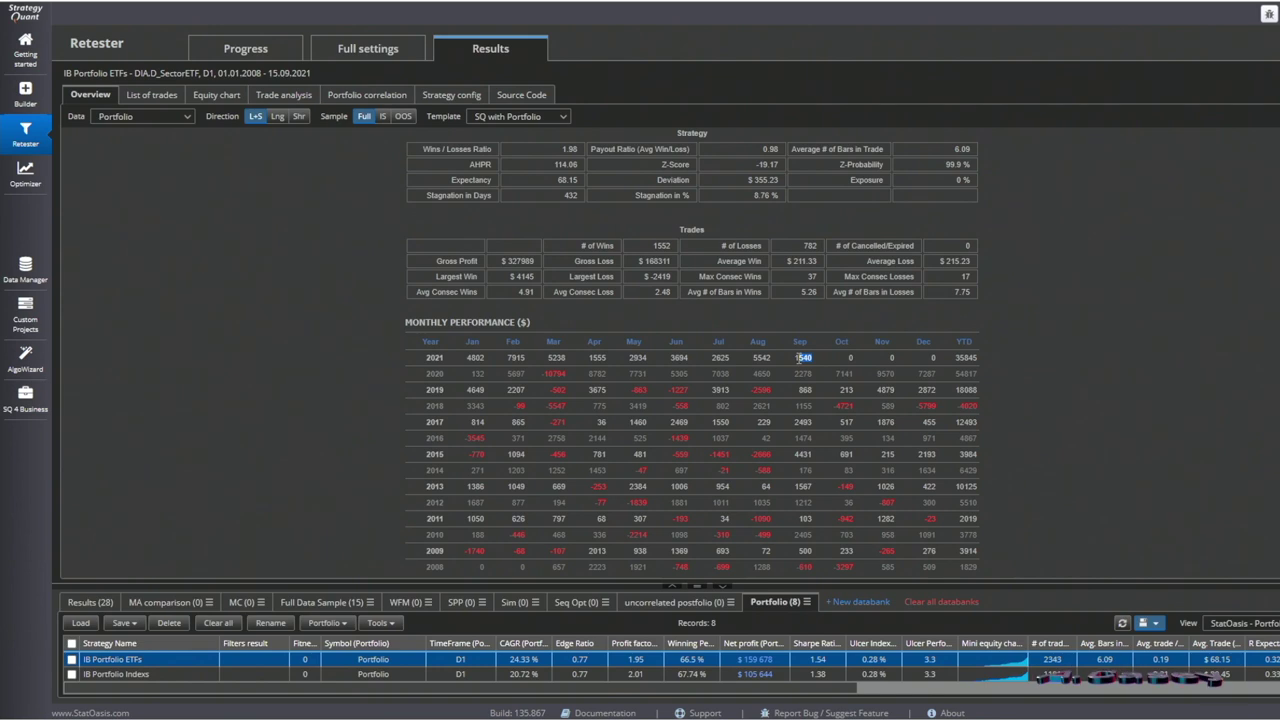
{"action": "left_click", "coordinate": [283, 94]}
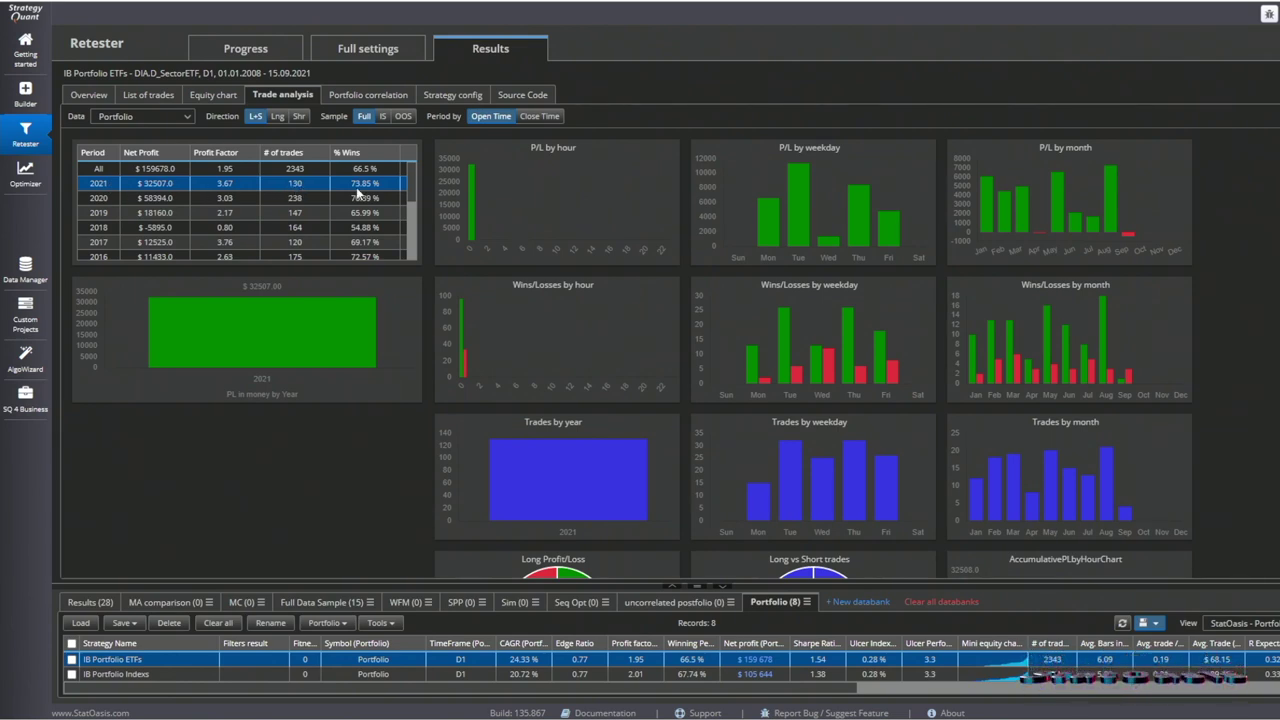
Compute the ETF strategy correlation matrix on Profit/Loss, then show the List of trades
{"action": "left_click", "coordinate": [367, 95]}
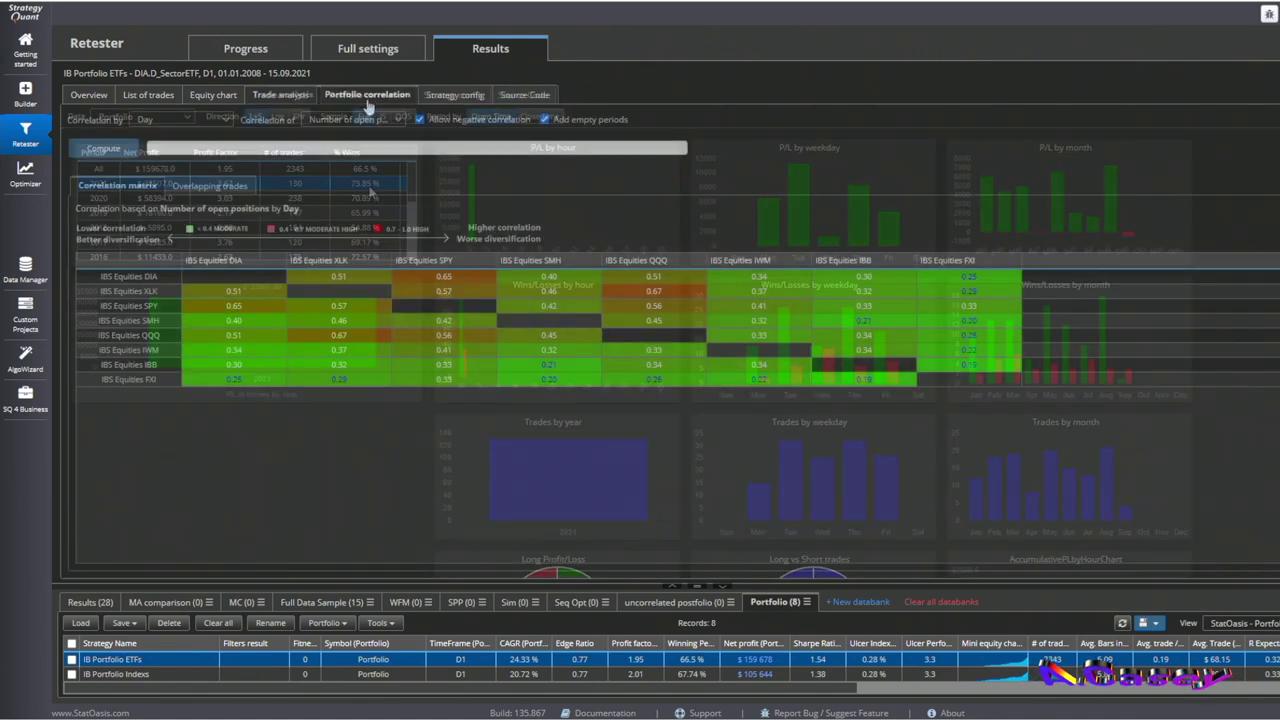
{"action": "left_click", "coordinate": [100, 150]}
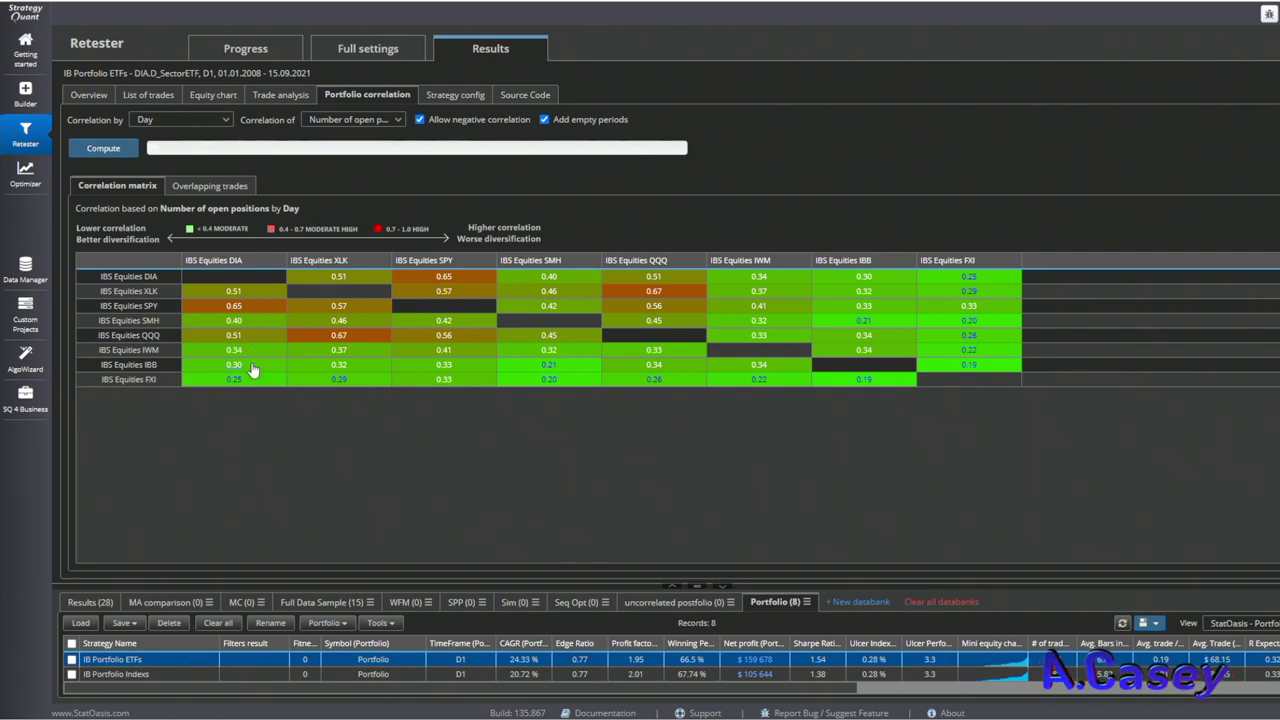
{"action": "left_click", "coordinate": [396, 120]}
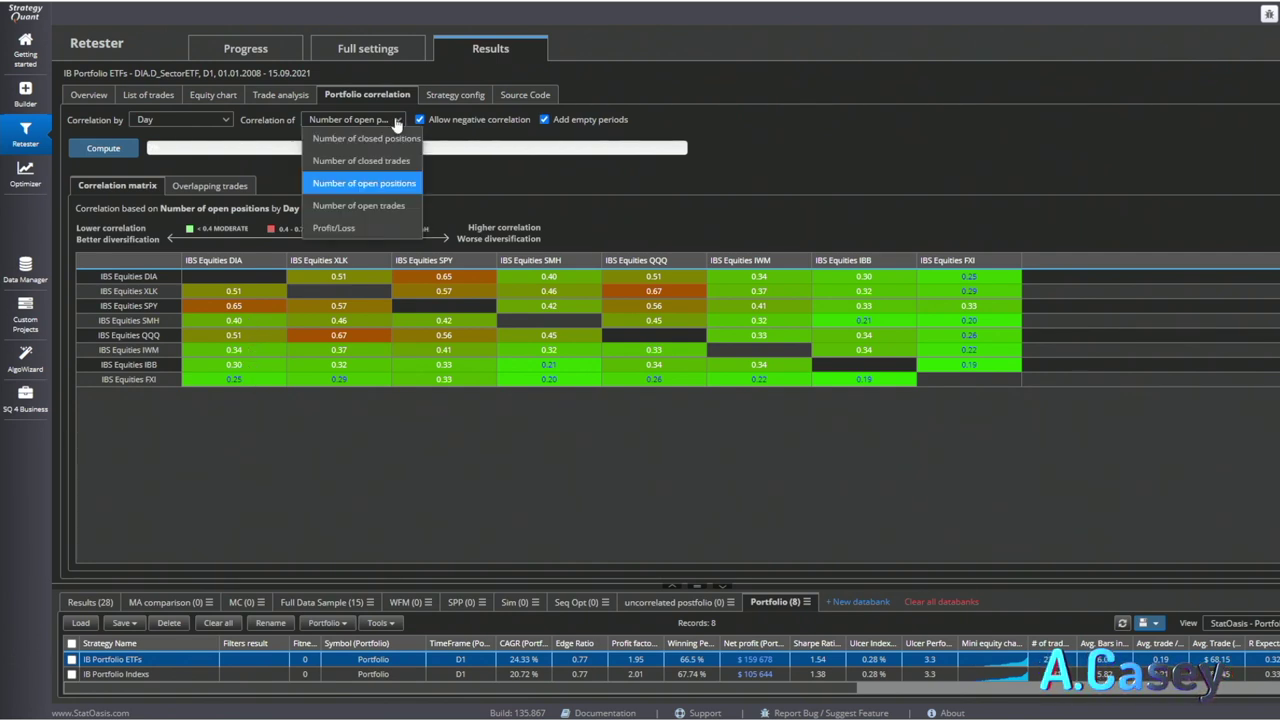
{"action": "left_click", "coordinate": [356, 228]}
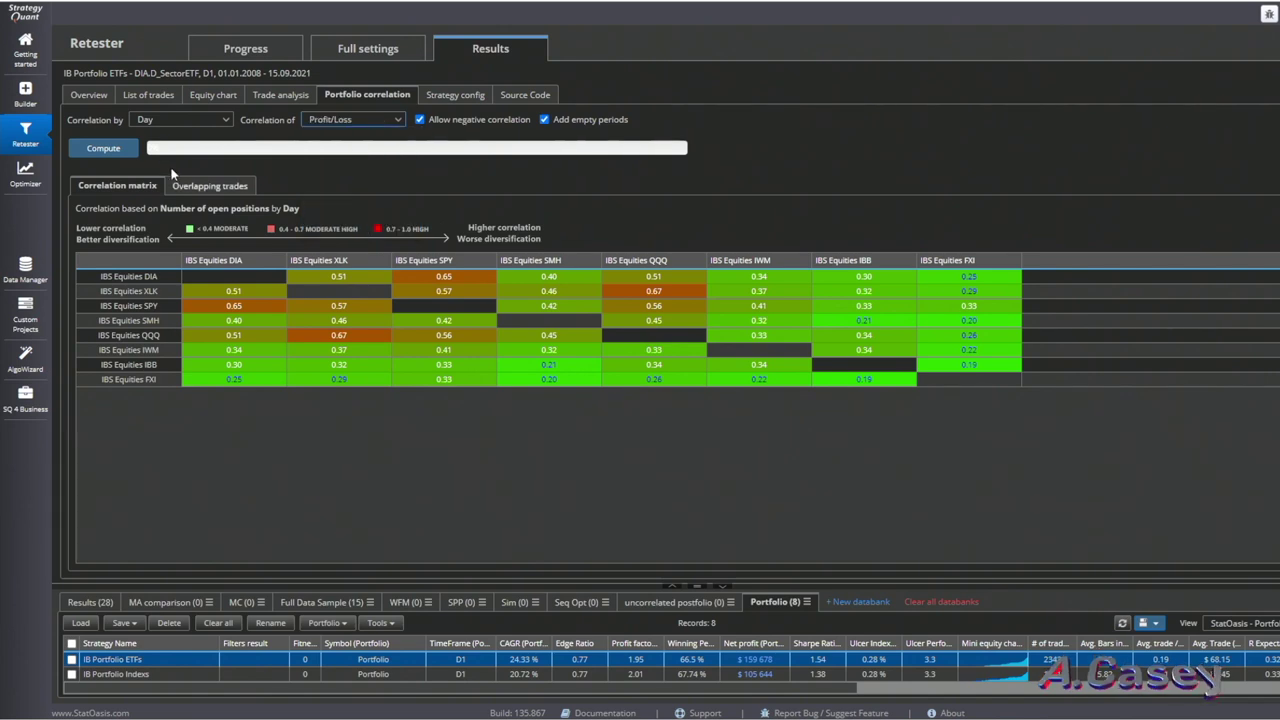
{"action": "left_click", "coordinate": [104, 148]}
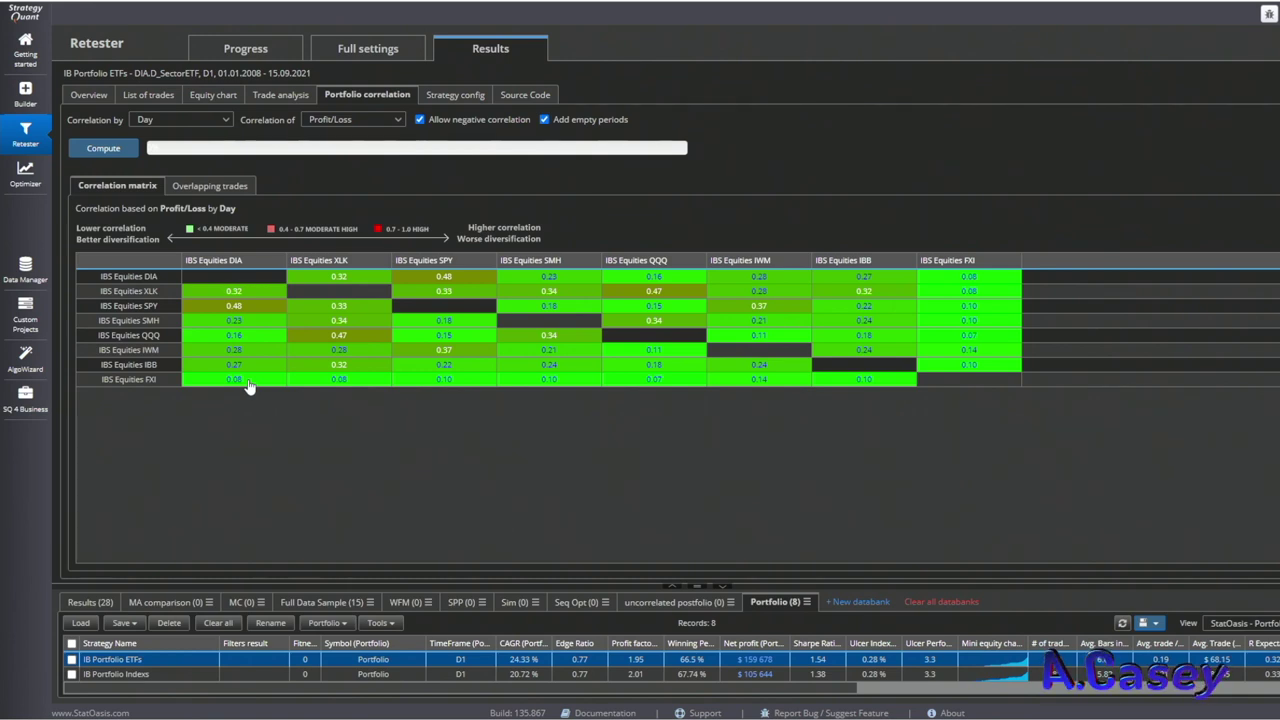
{"action": "left_click", "coordinate": [150, 94]}
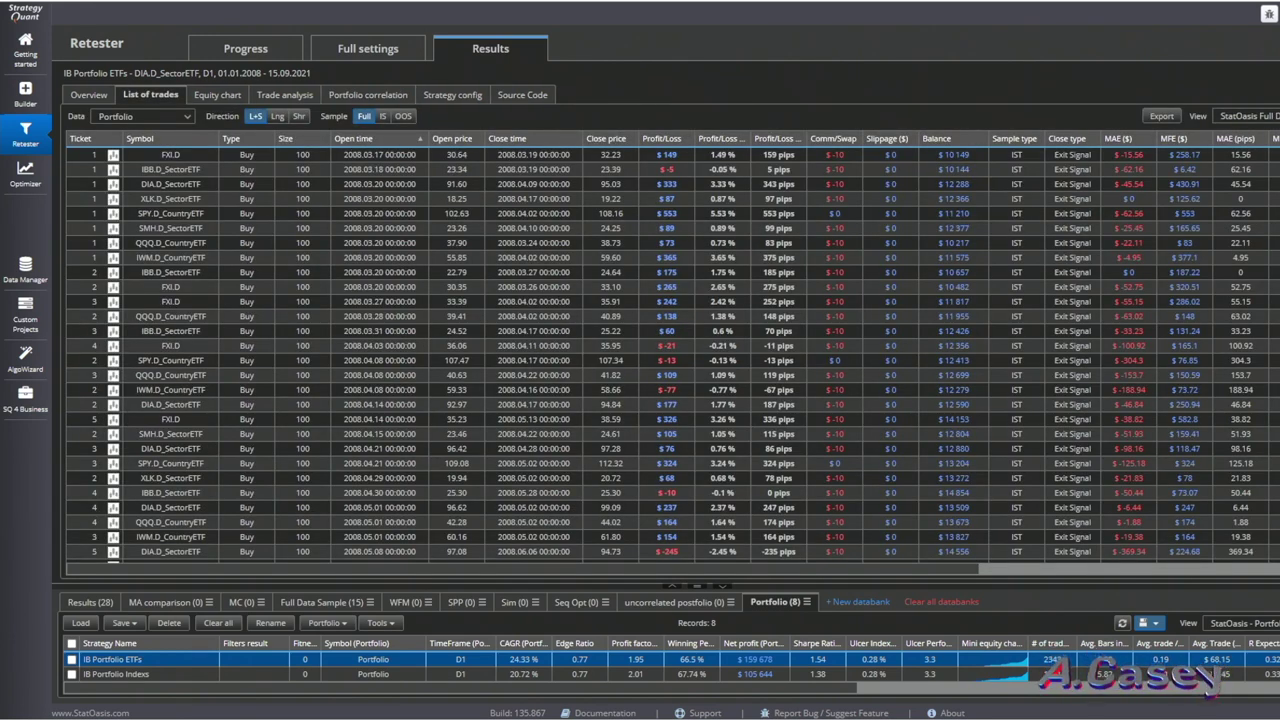
Scroll the trade list down to the latest 2021 out-of-sample trades
{"action": "scroll", "coordinate": [660, 350], "scroll_direction": "down", "scroll_amount": 20}
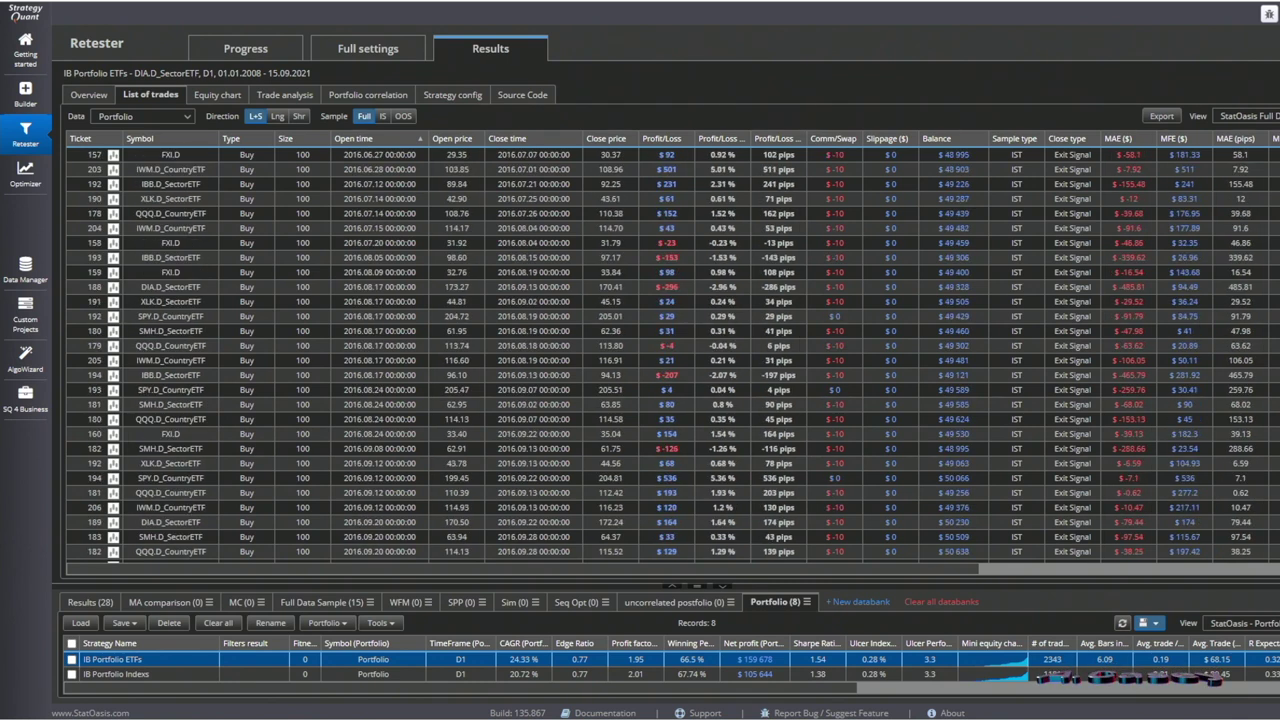
{"action": "scroll", "coordinate": [660, 350], "scroll_direction": "down", "scroll_amount": 15}
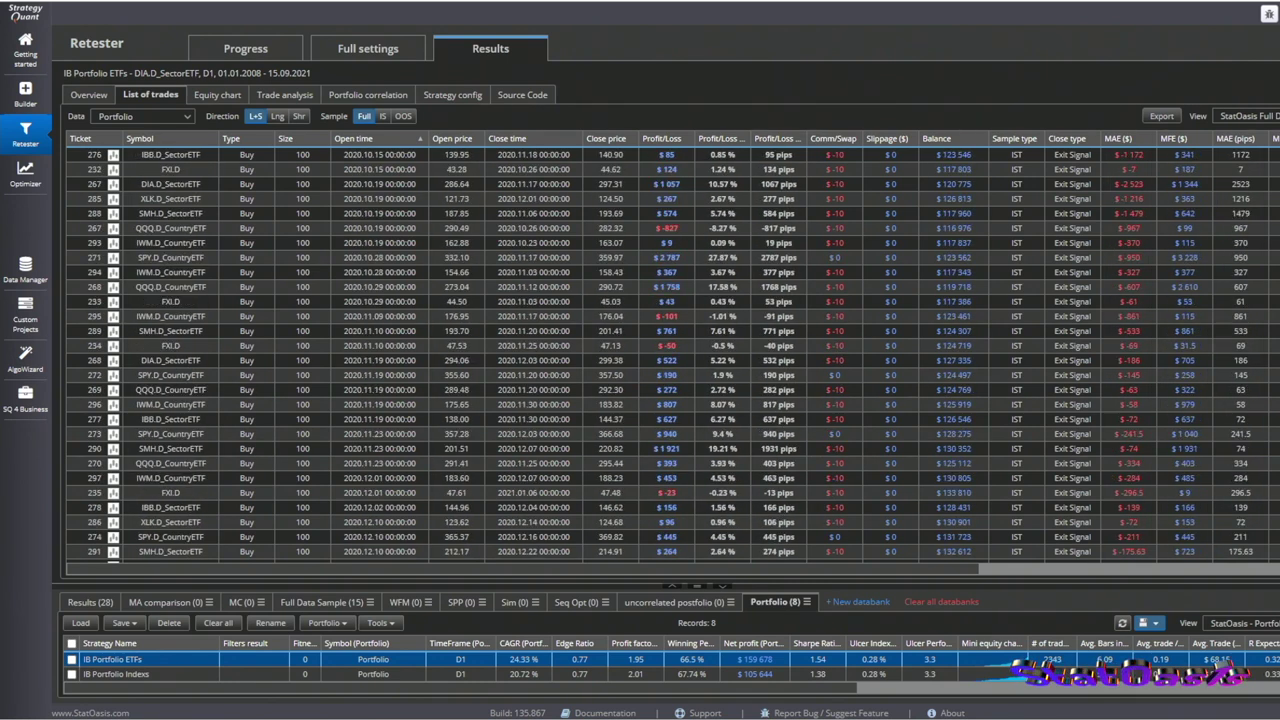
{"action": "scroll", "coordinate": [660, 350], "scroll_direction": "up", "scroll_amount": 10}
{"action": "scroll", "coordinate": [470, 300], "scroll_direction": "down", "scroll_amount": 10}
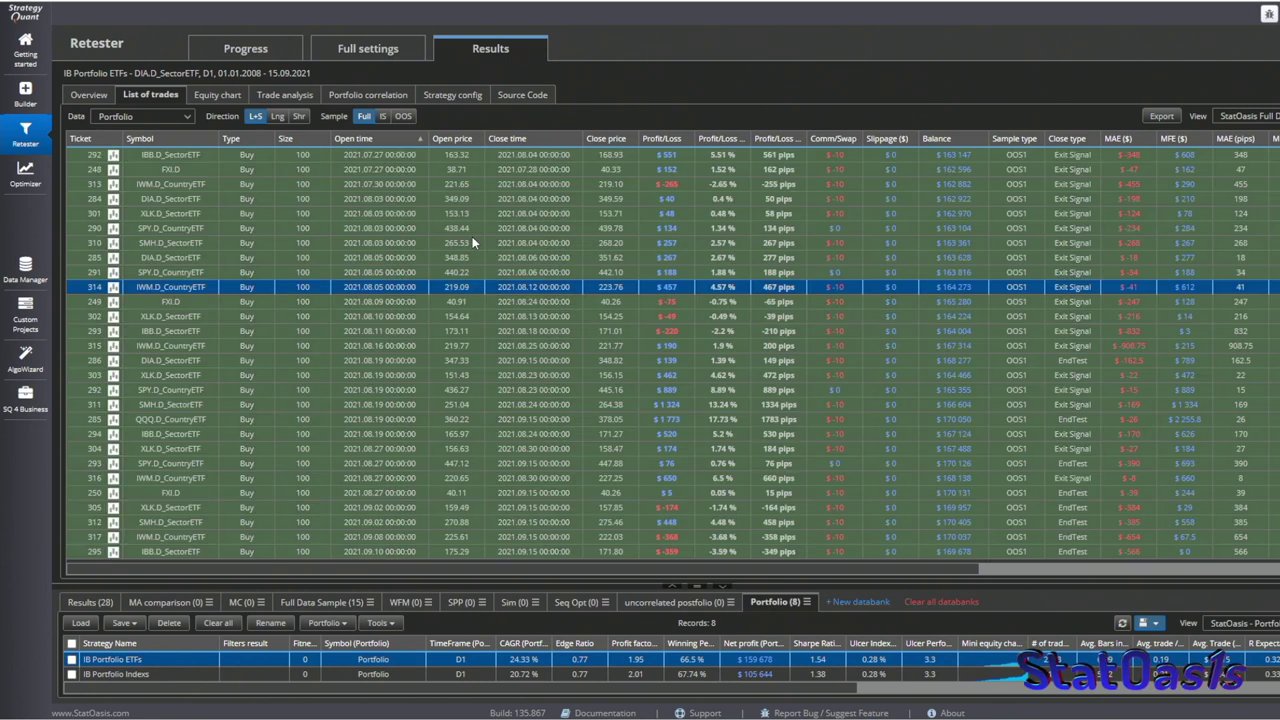
{"action": "left_click", "coordinate": [472, 244]}
Select trades 248 (FXI), 284 (DIA), 290 (SPY), 285 (DIA) and 310 (SMH), then return to the equity chart
{"action": "left_click", "coordinate": [462, 169]}
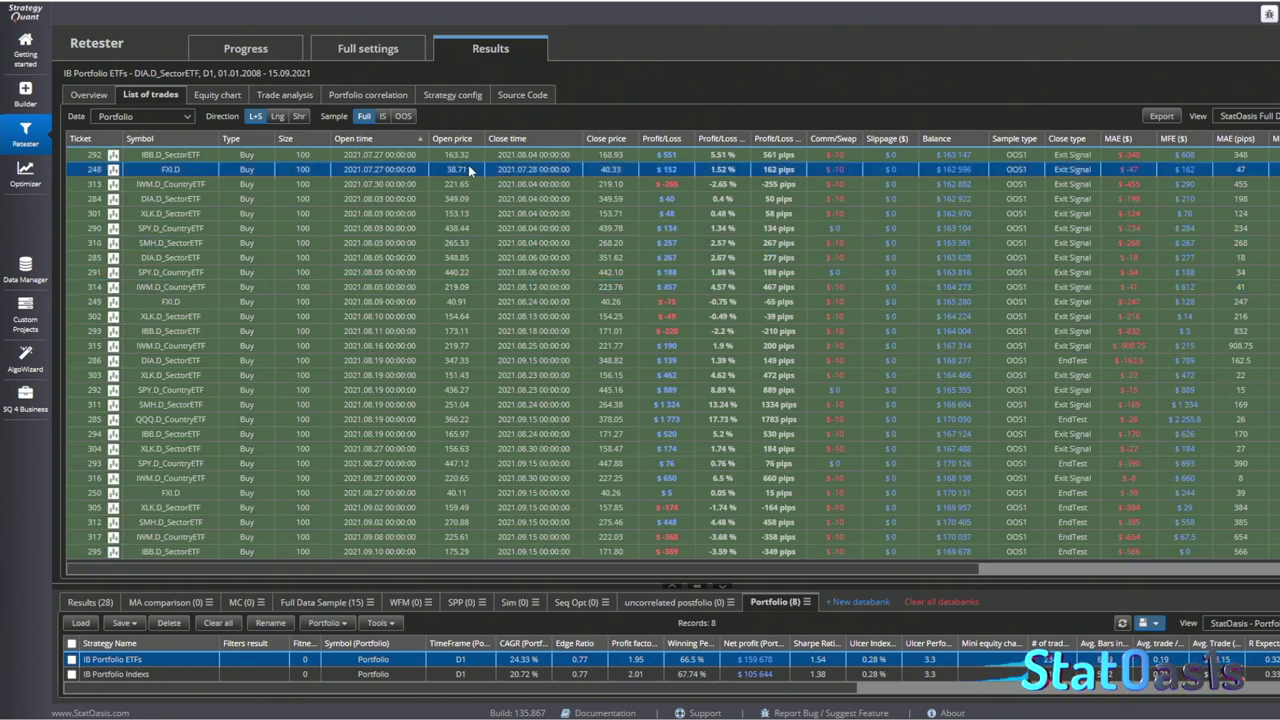
{"action": "left_click", "coordinate": [464, 199]}
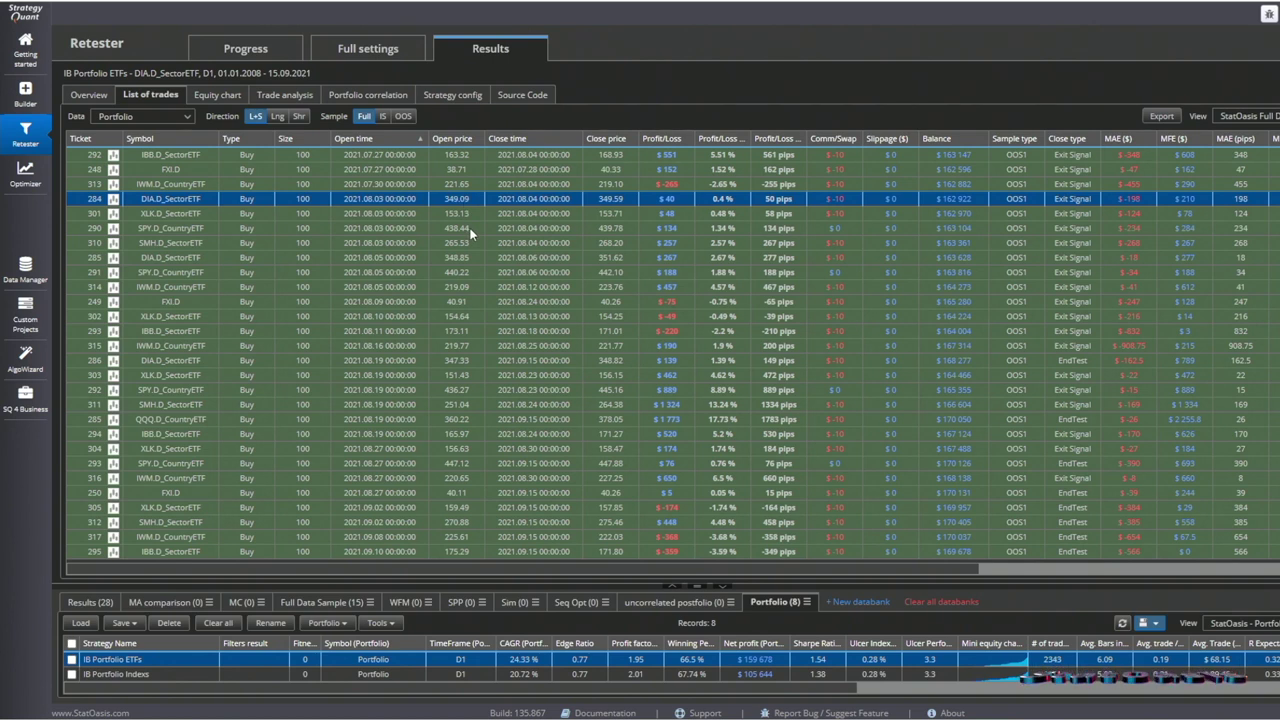
{"action": "left_click", "coordinate": [470, 230]}
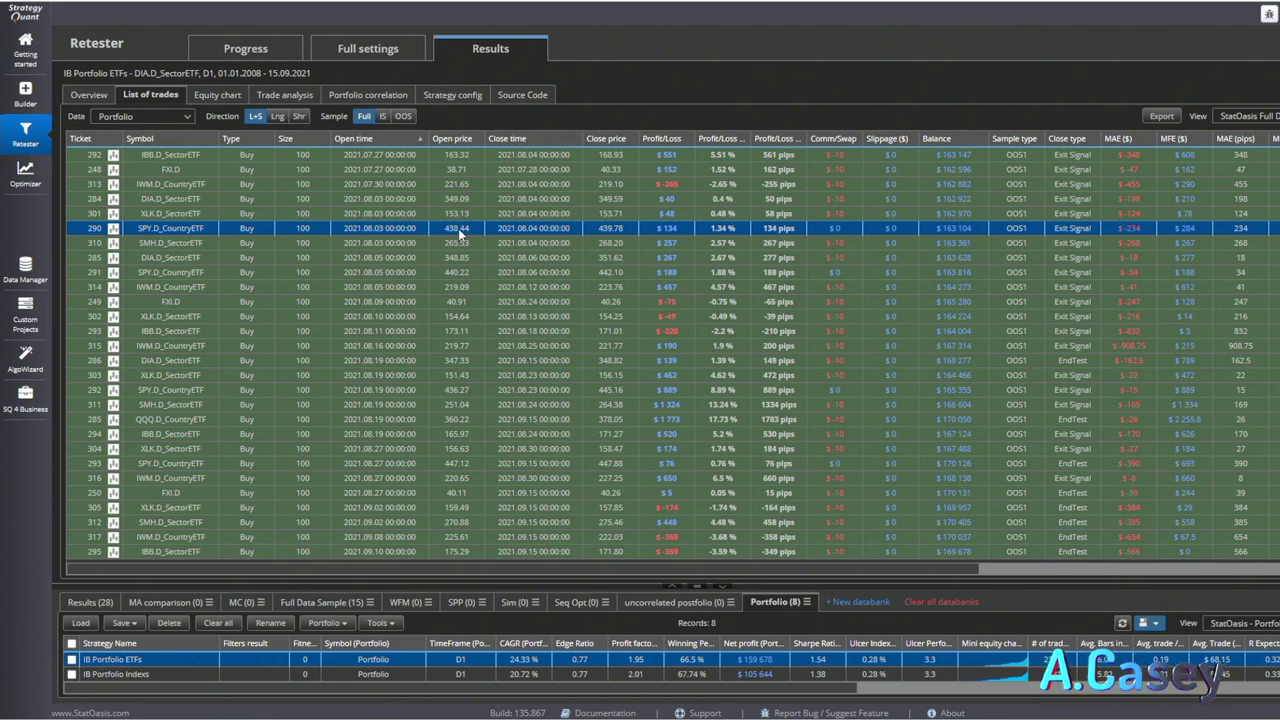
{"action": "left_click", "coordinate": [466, 261]}
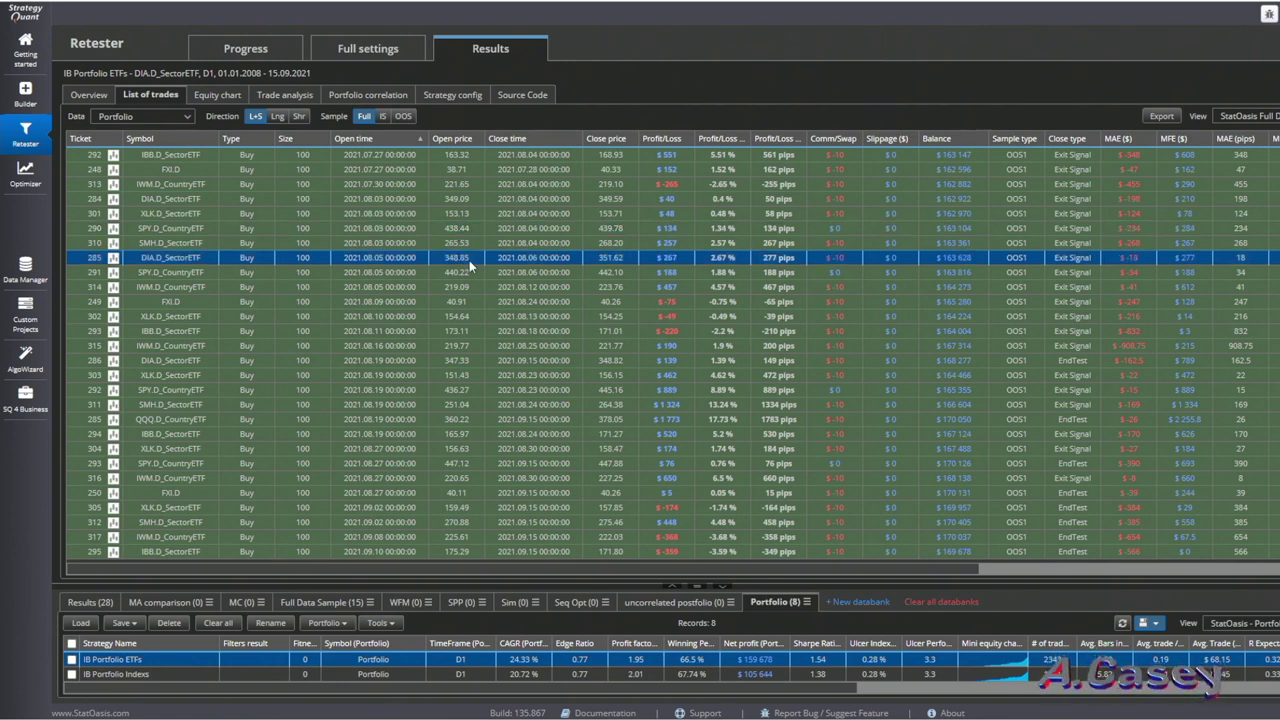
{"action": "left_click", "coordinate": [458, 244]}
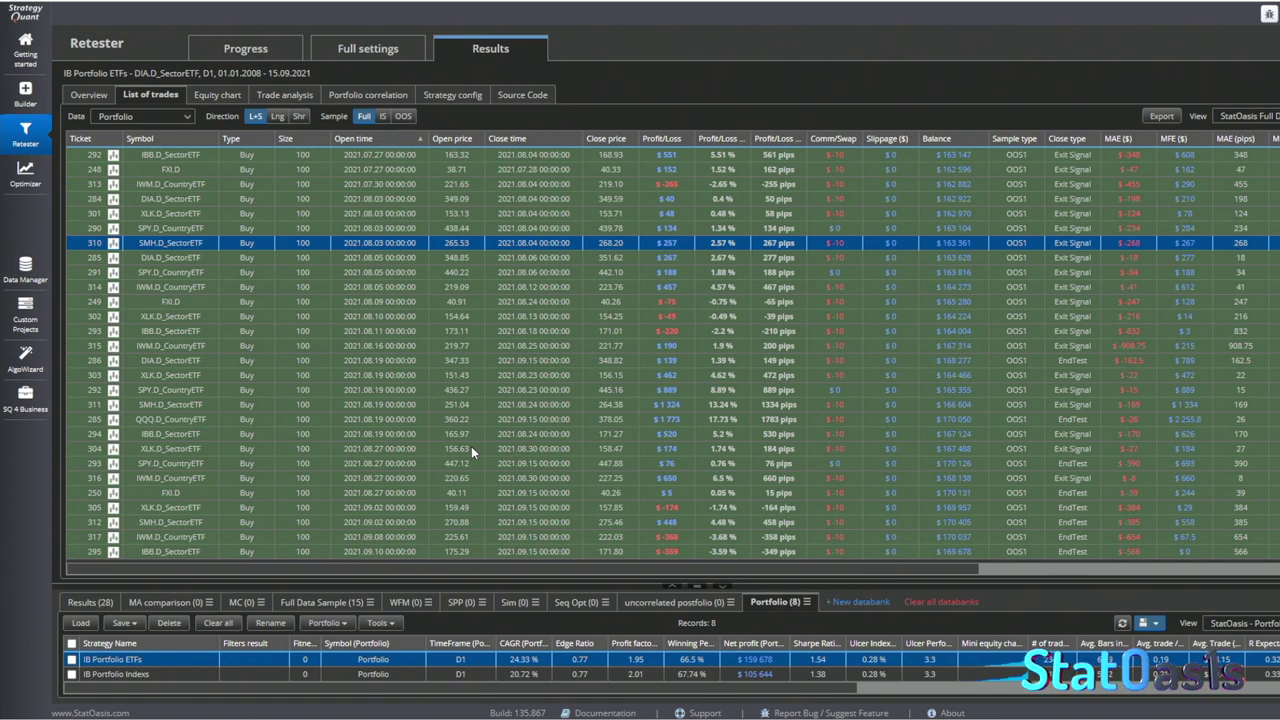
{"action": "left_click", "coordinate": [217, 96]}
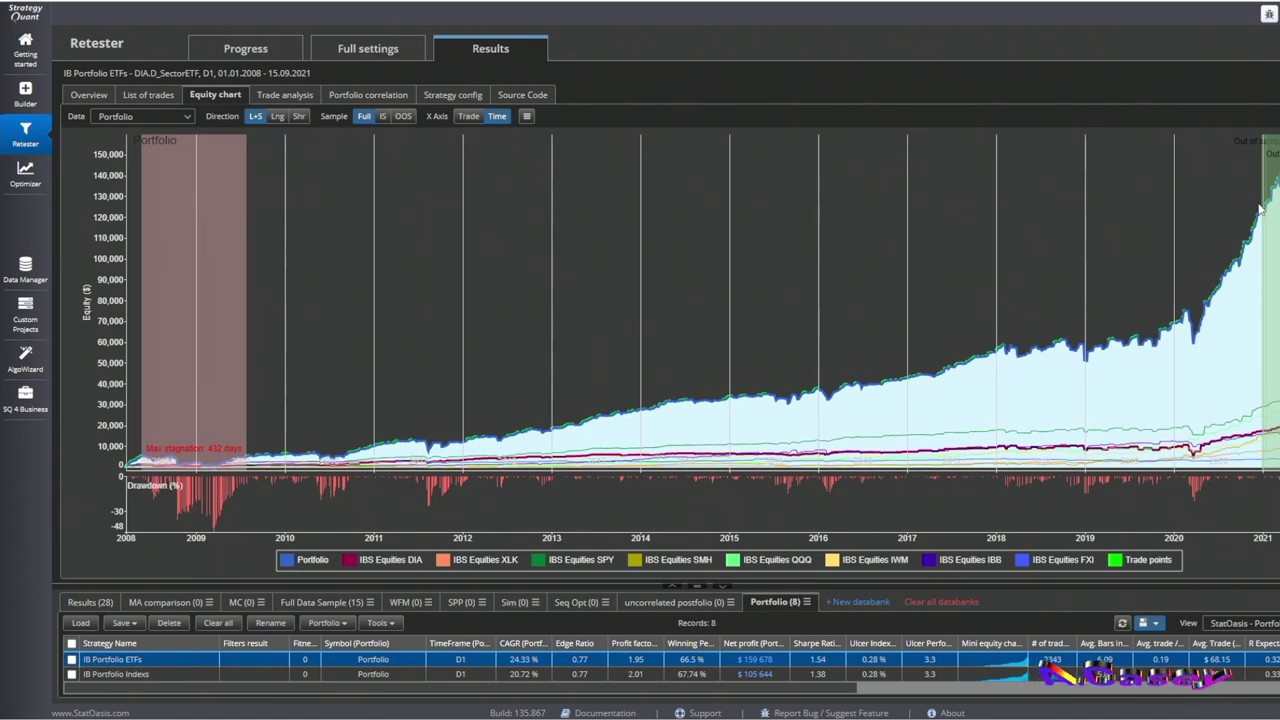
Zoom the portfolio equity curve into December 2020 through September 2021
{"action": "left_click_drag", "start_coordinate": [1256, 210], "coordinate": [1278, 212]}
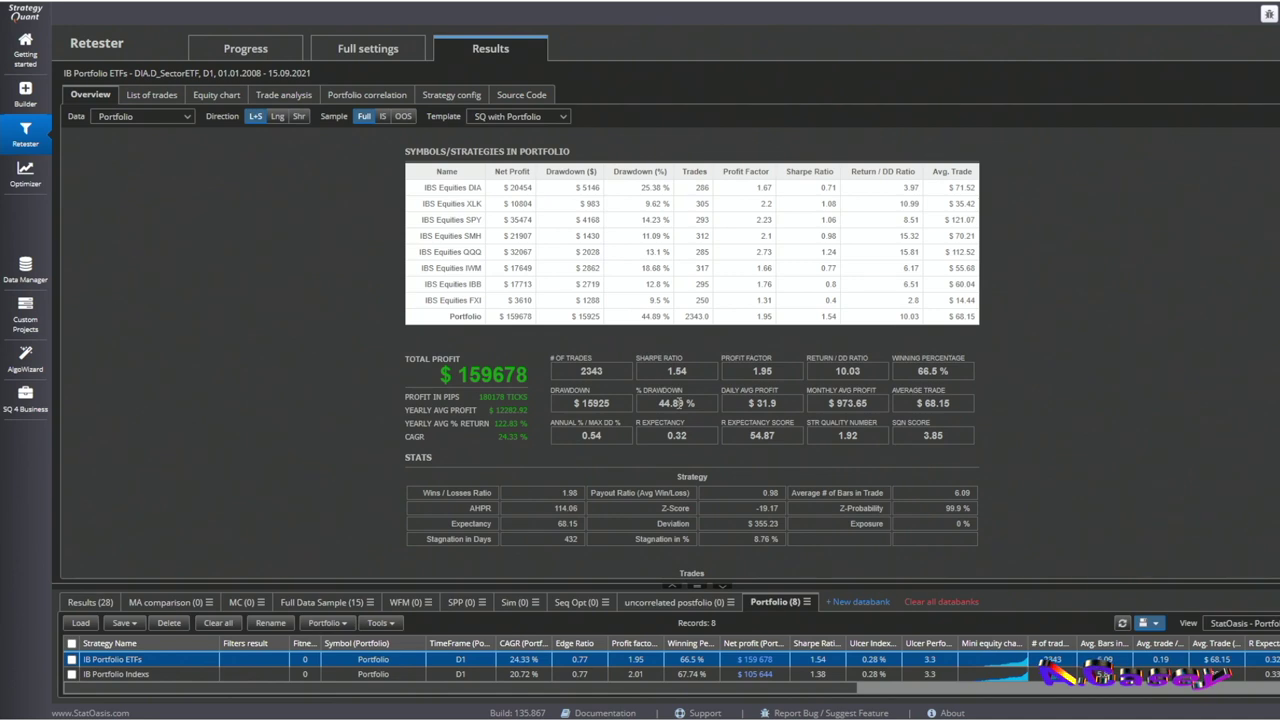
{"action": "left_click", "coordinate": [163, 674]}
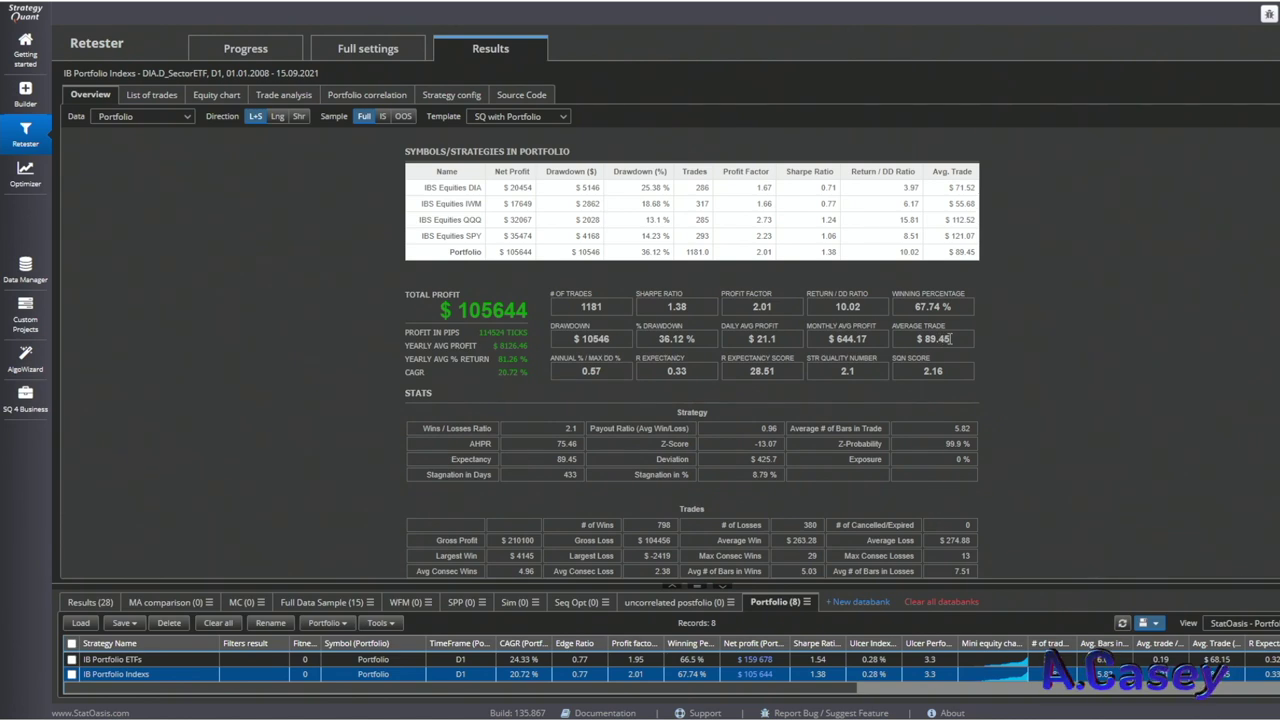
{"action": "left_click", "coordinate": [166, 657]}
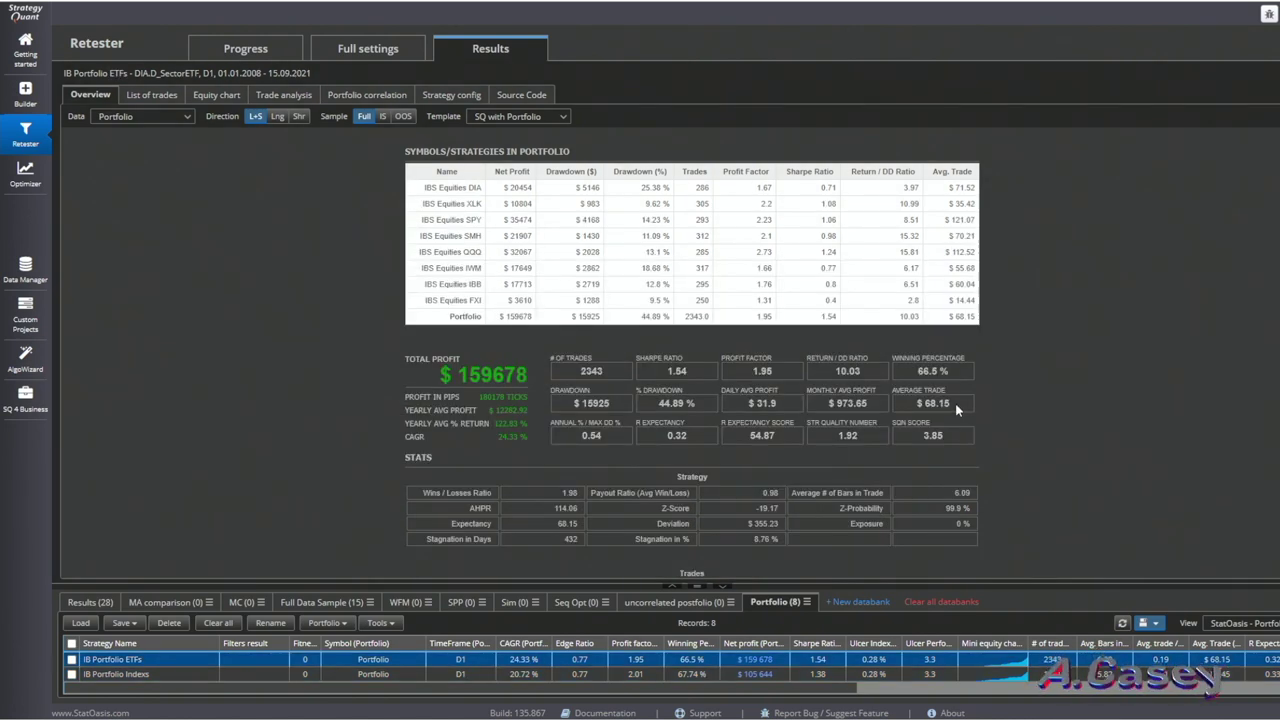
{"action": "left_click_drag", "start_coordinate": [955, 403], "coordinate": [925, 403]}
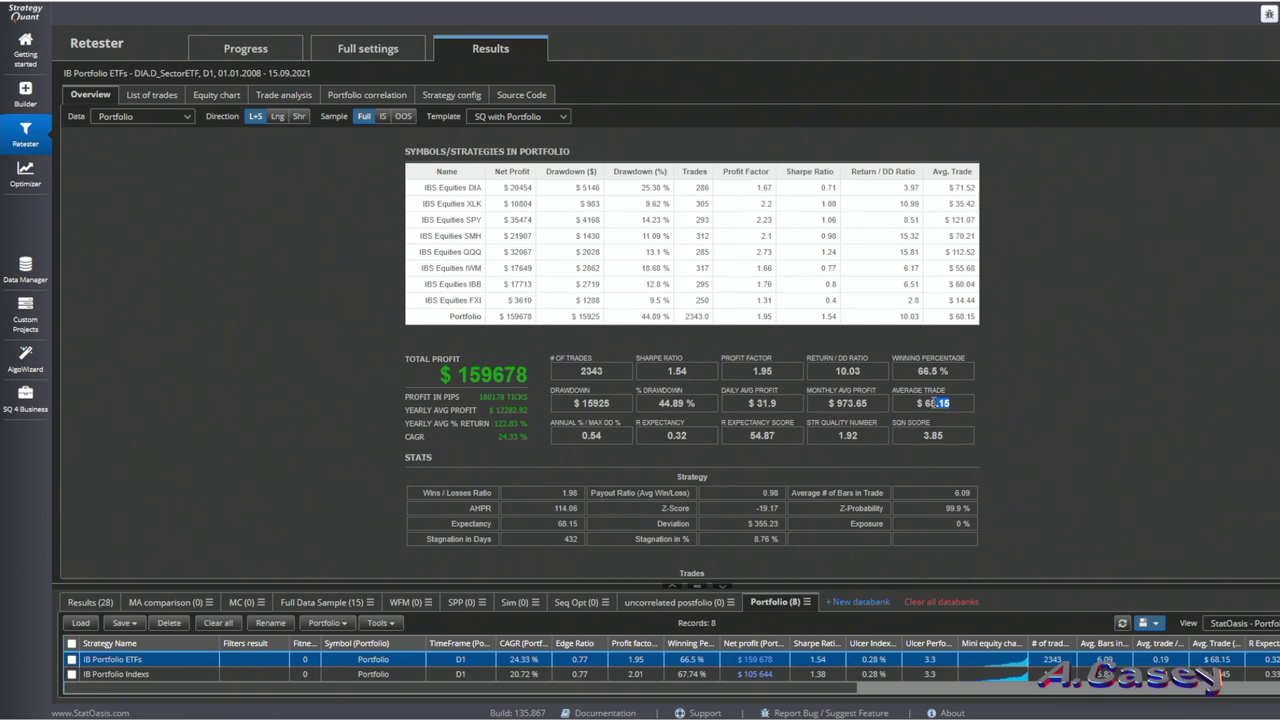
{"action": "left_click", "coordinate": [181, 675]}
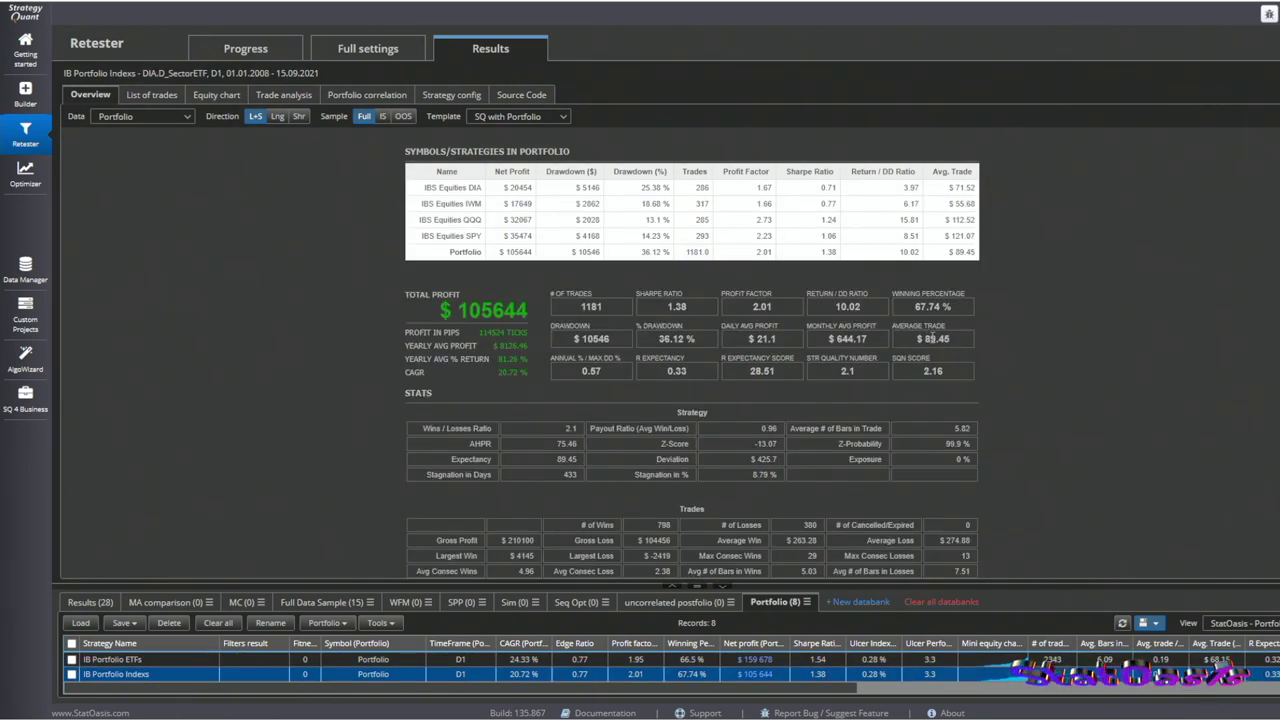
{"action": "left_click", "coordinate": [283, 94]}
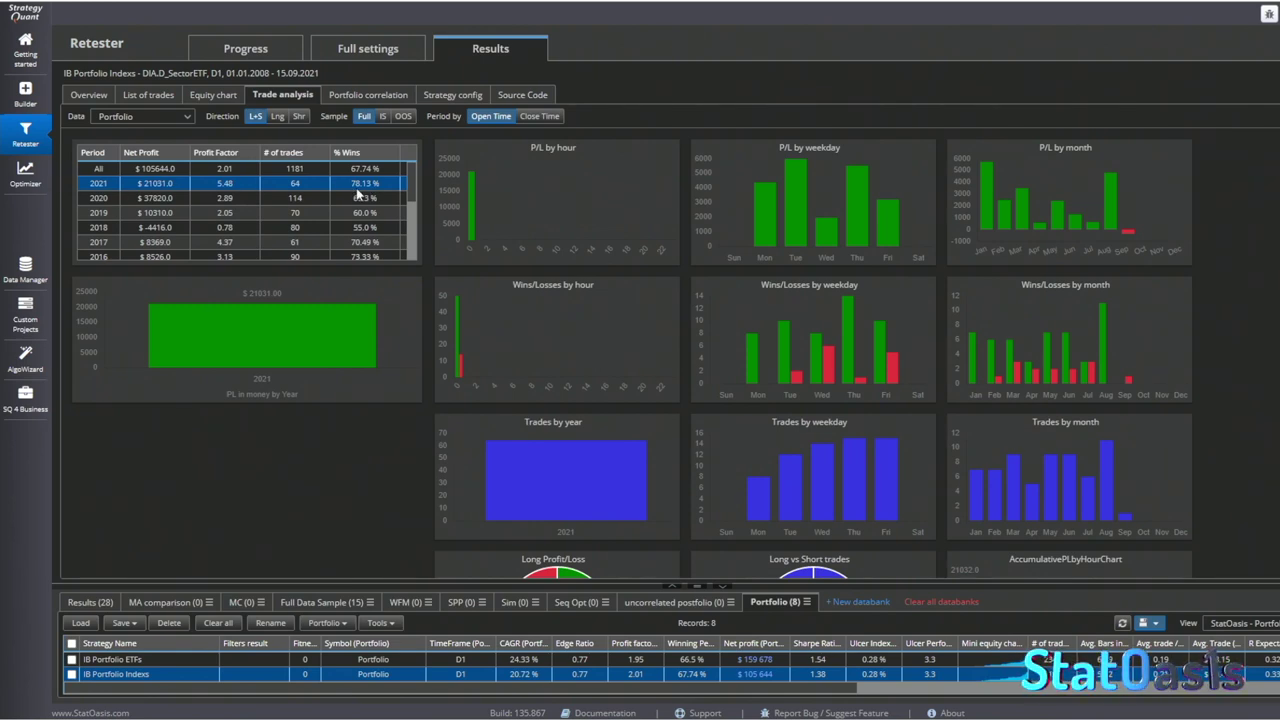
{"action": "left_click", "coordinate": [164, 660]}
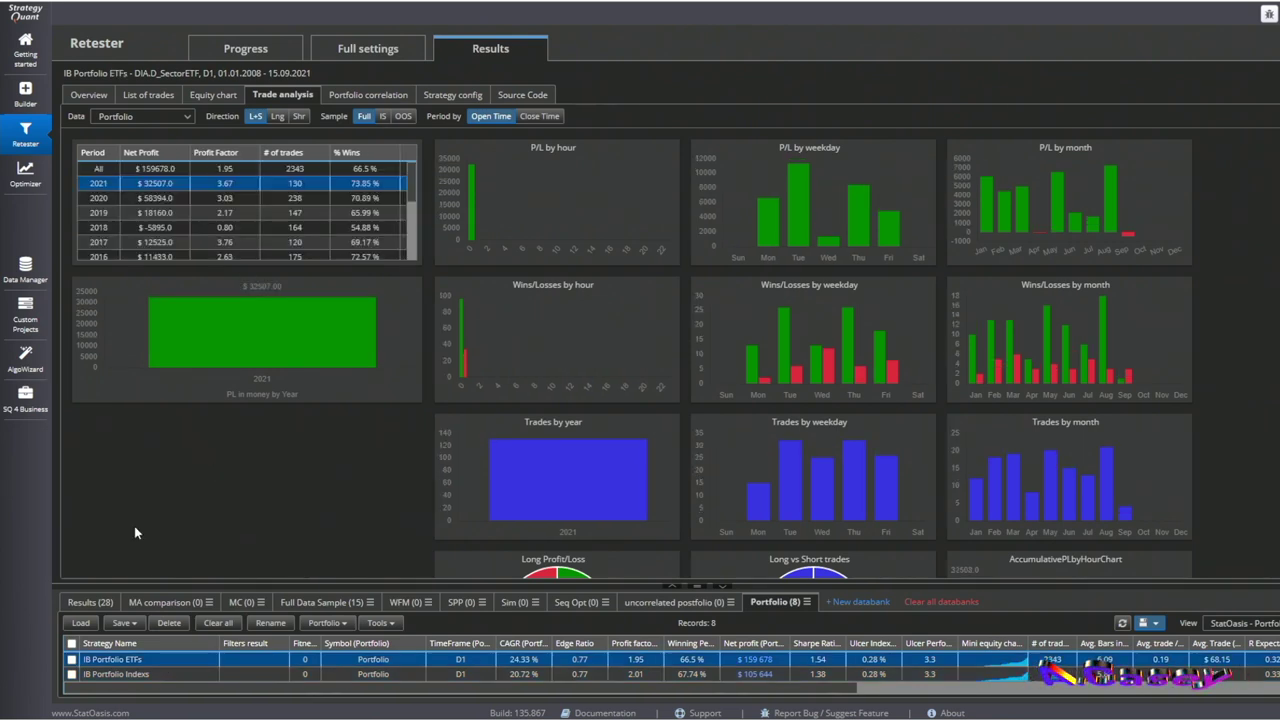
{"action": "left_click", "coordinate": [121, 674]}
{"action": "left_click", "coordinate": [90, 94]}
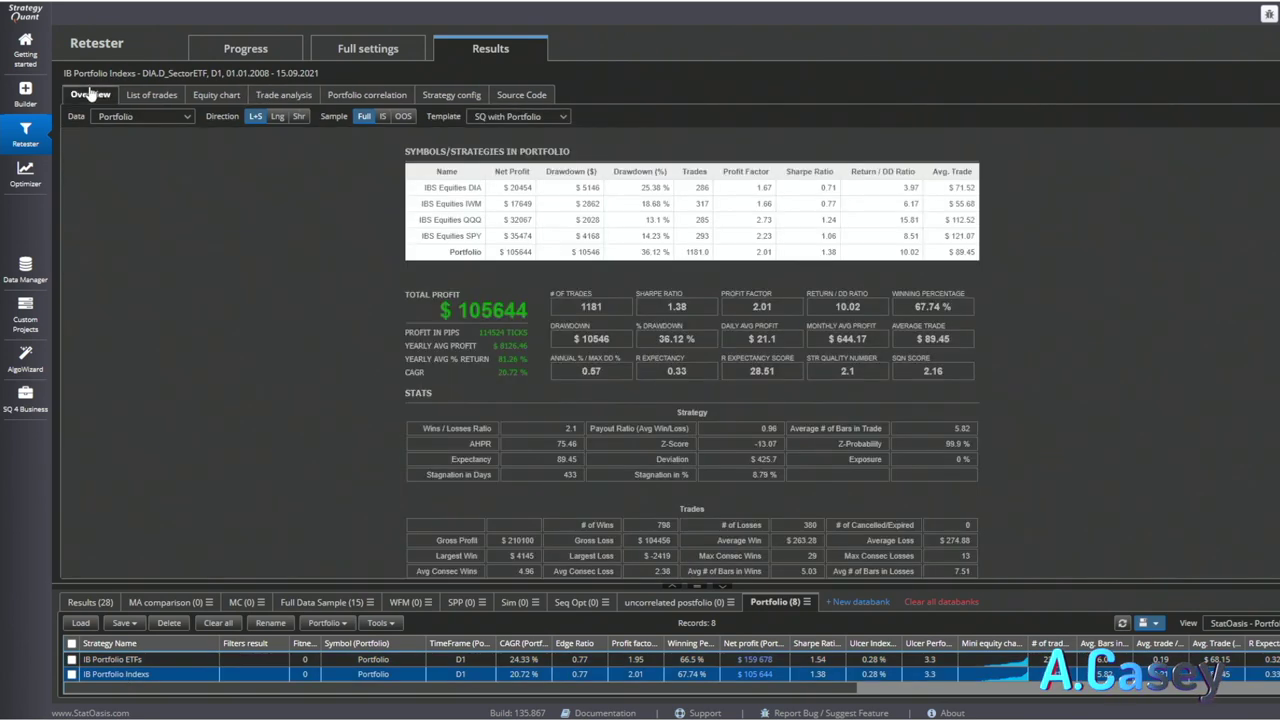
{"action": "left_click", "coordinate": [145, 660]}
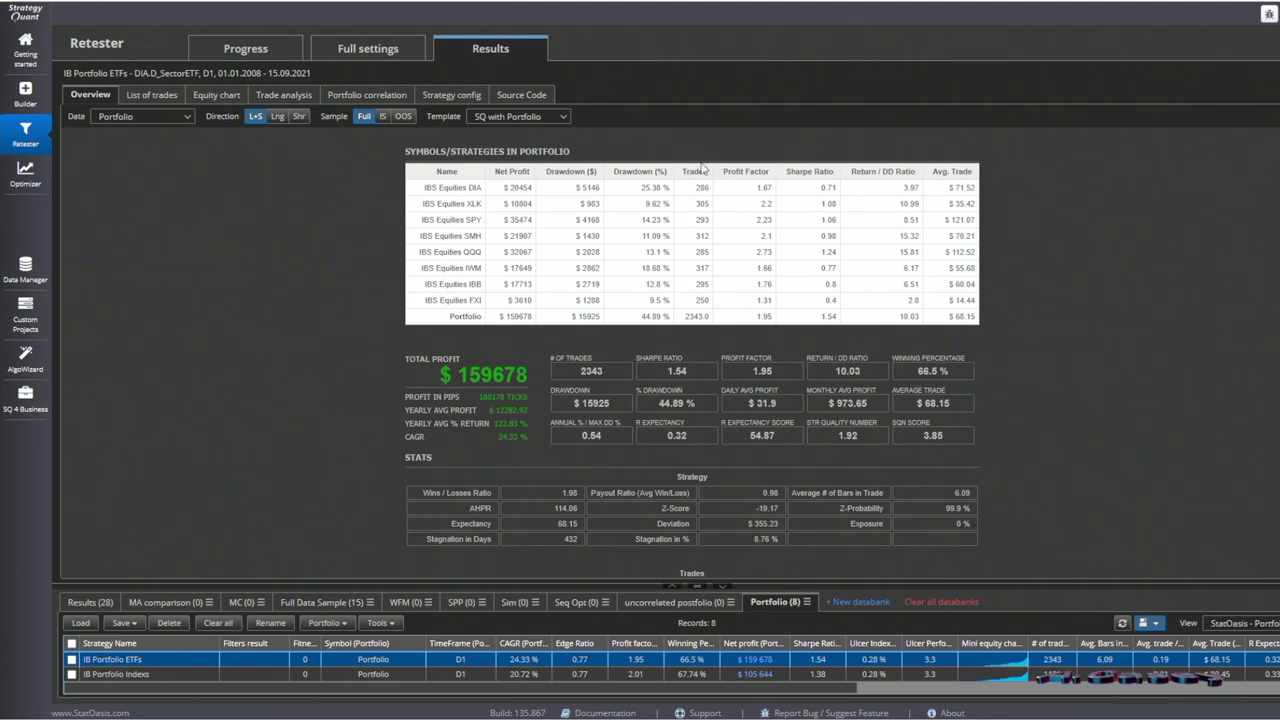